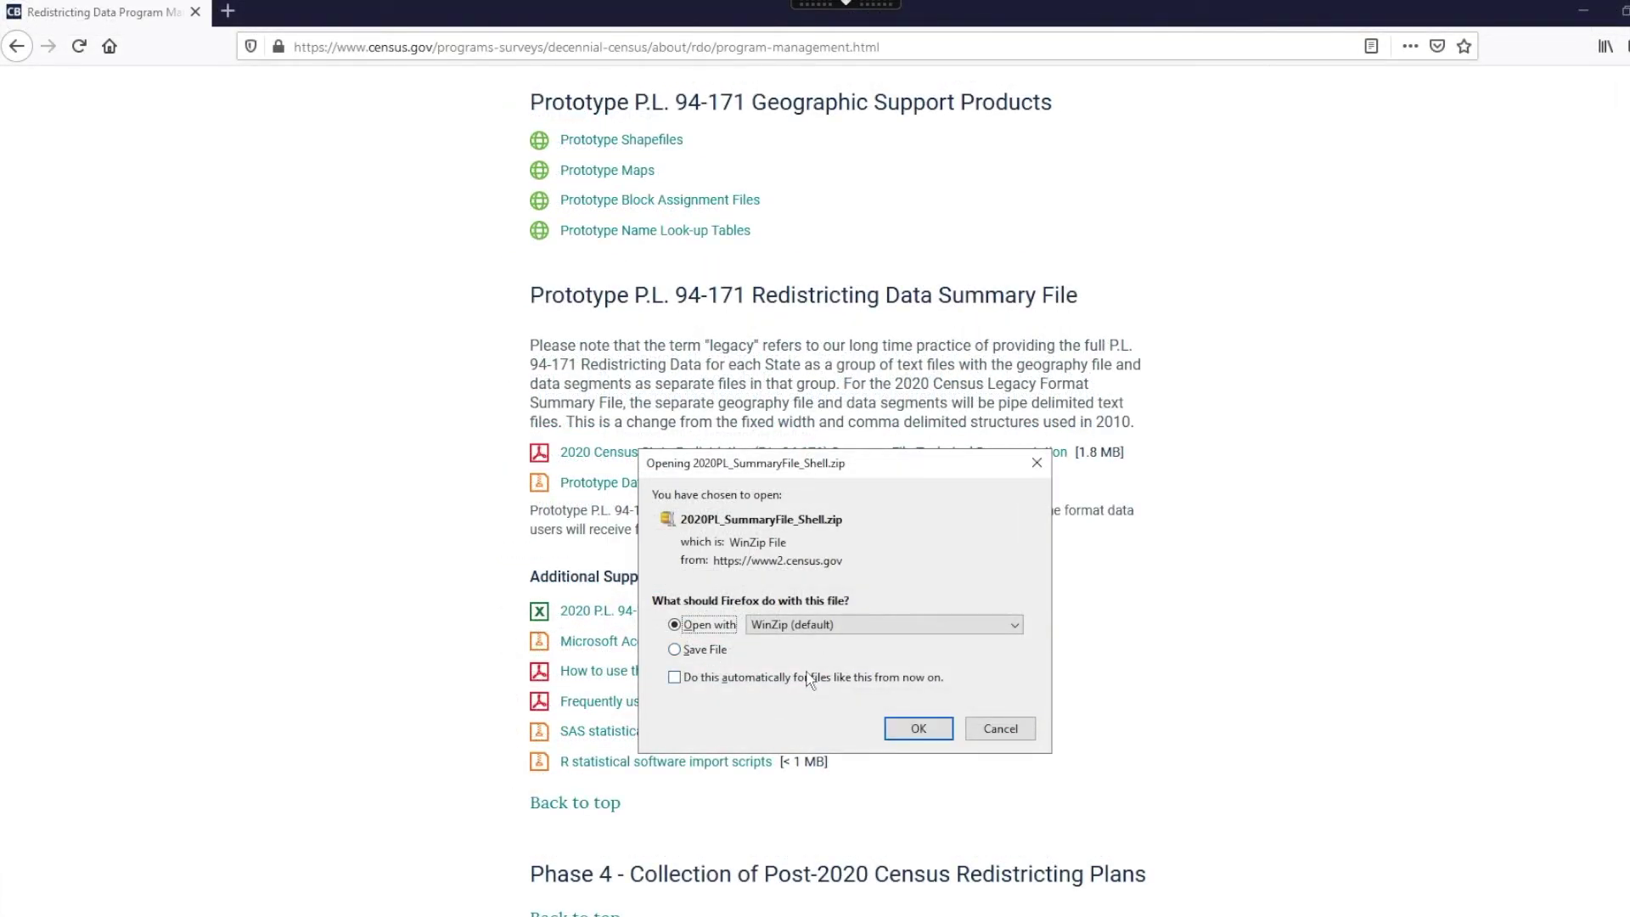
- Accept opening with WinZip, then open 2020PL_SummaryFile_Shell.zip from Firefox's recent downloads list
{"action": "left_click", "coordinate": [930, 737]}
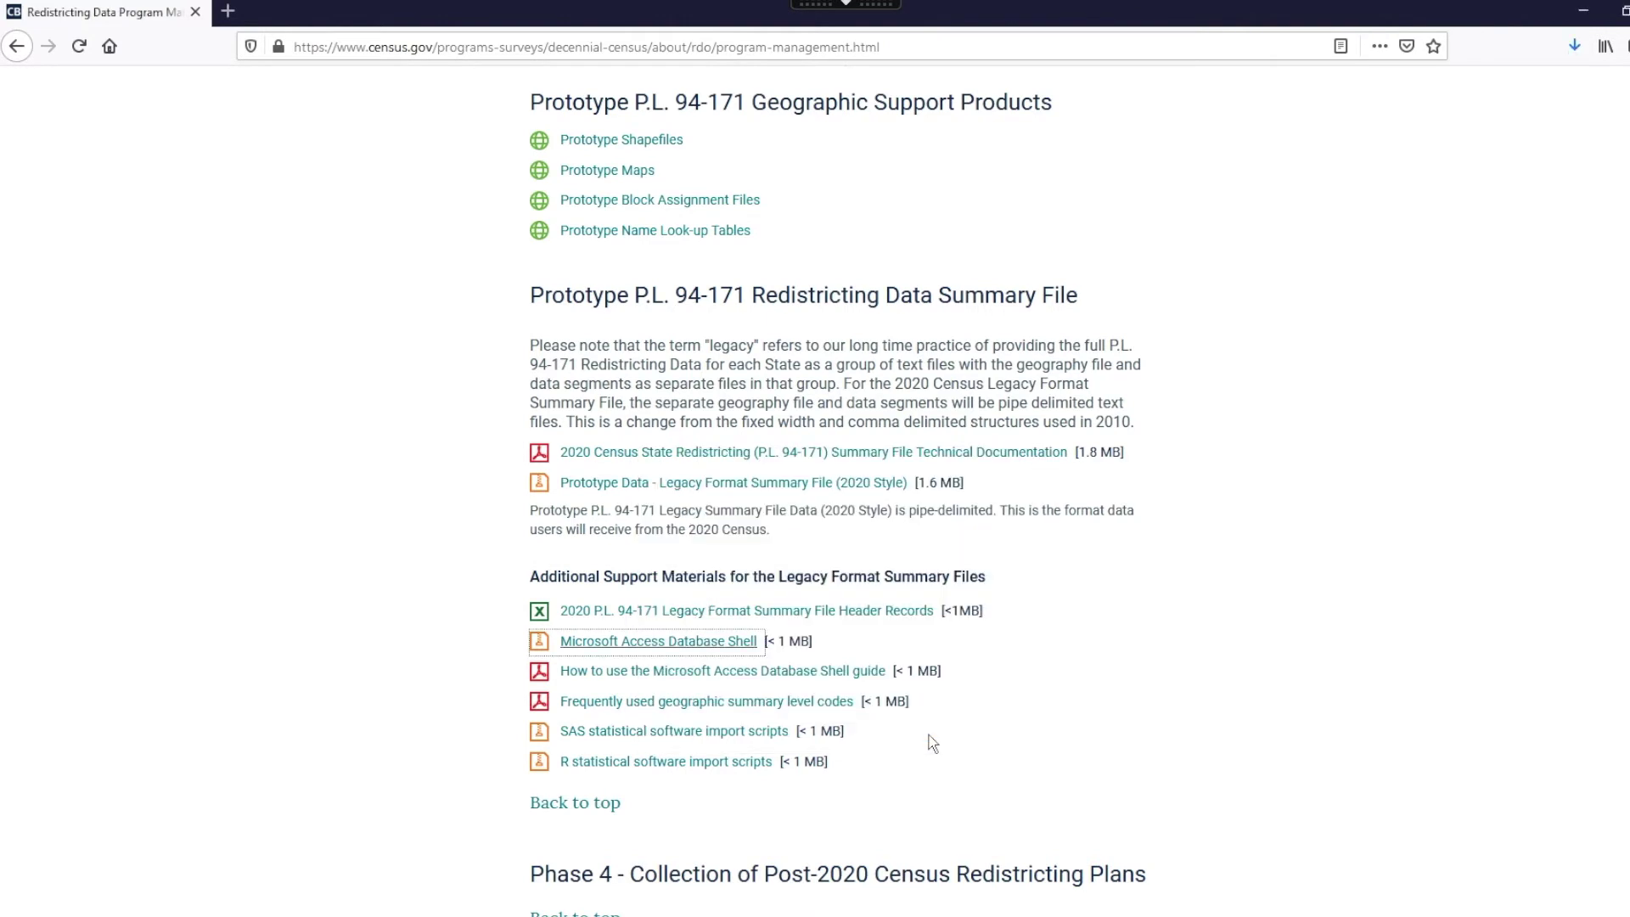
{"action": "left_click", "coordinate": [1579, 47]}
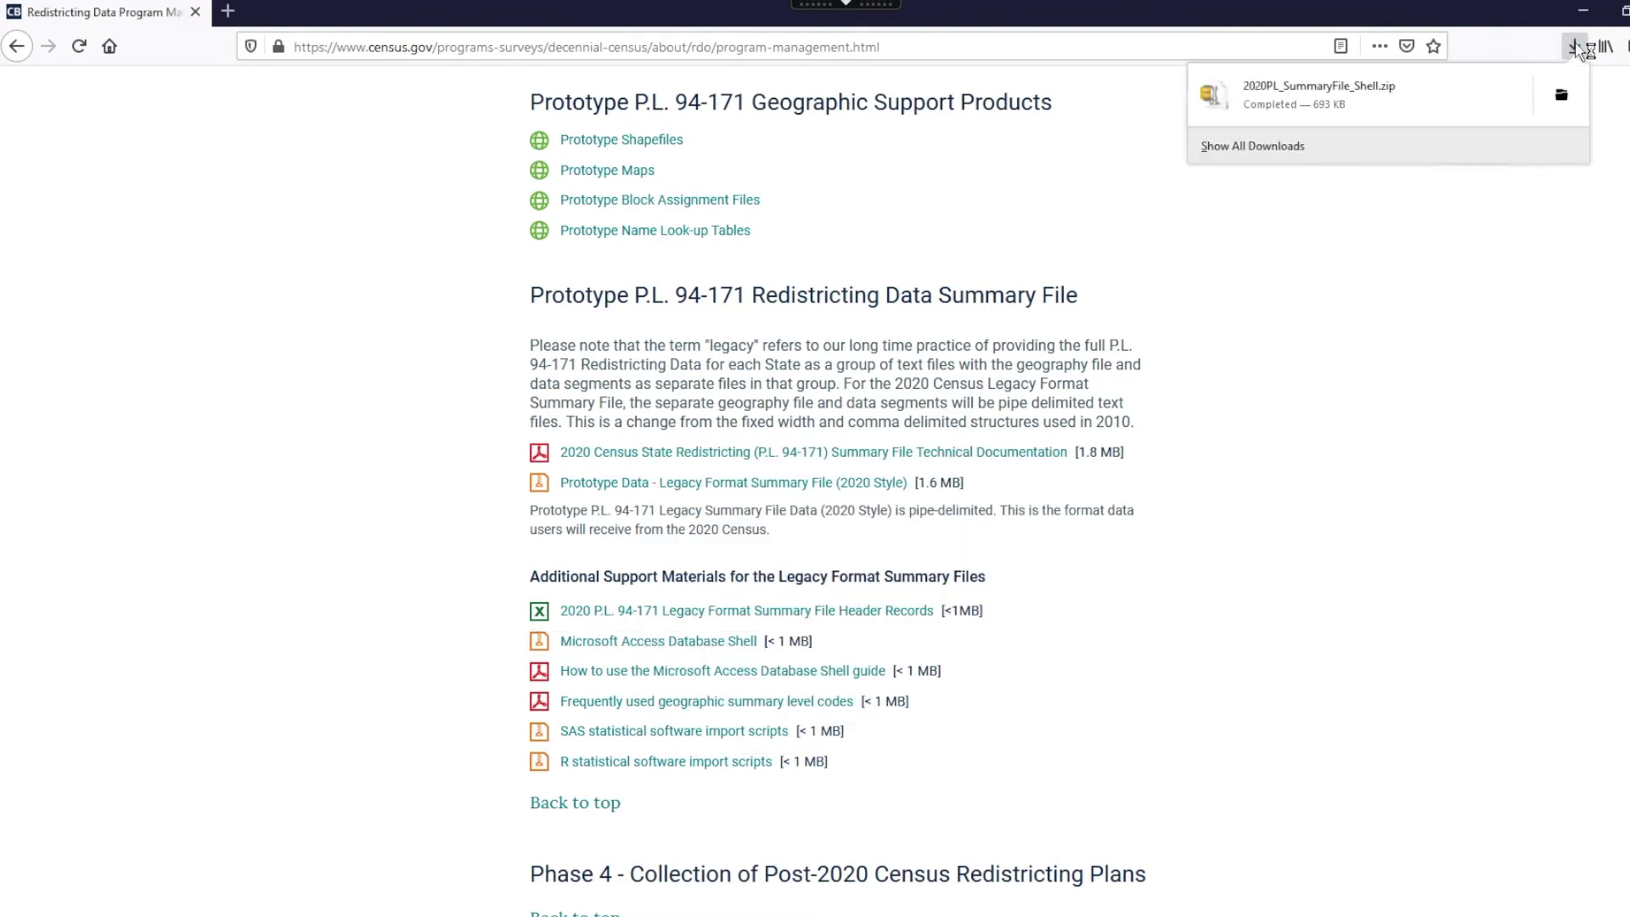
{"action": "left_click", "coordinate": [1425, 100]}
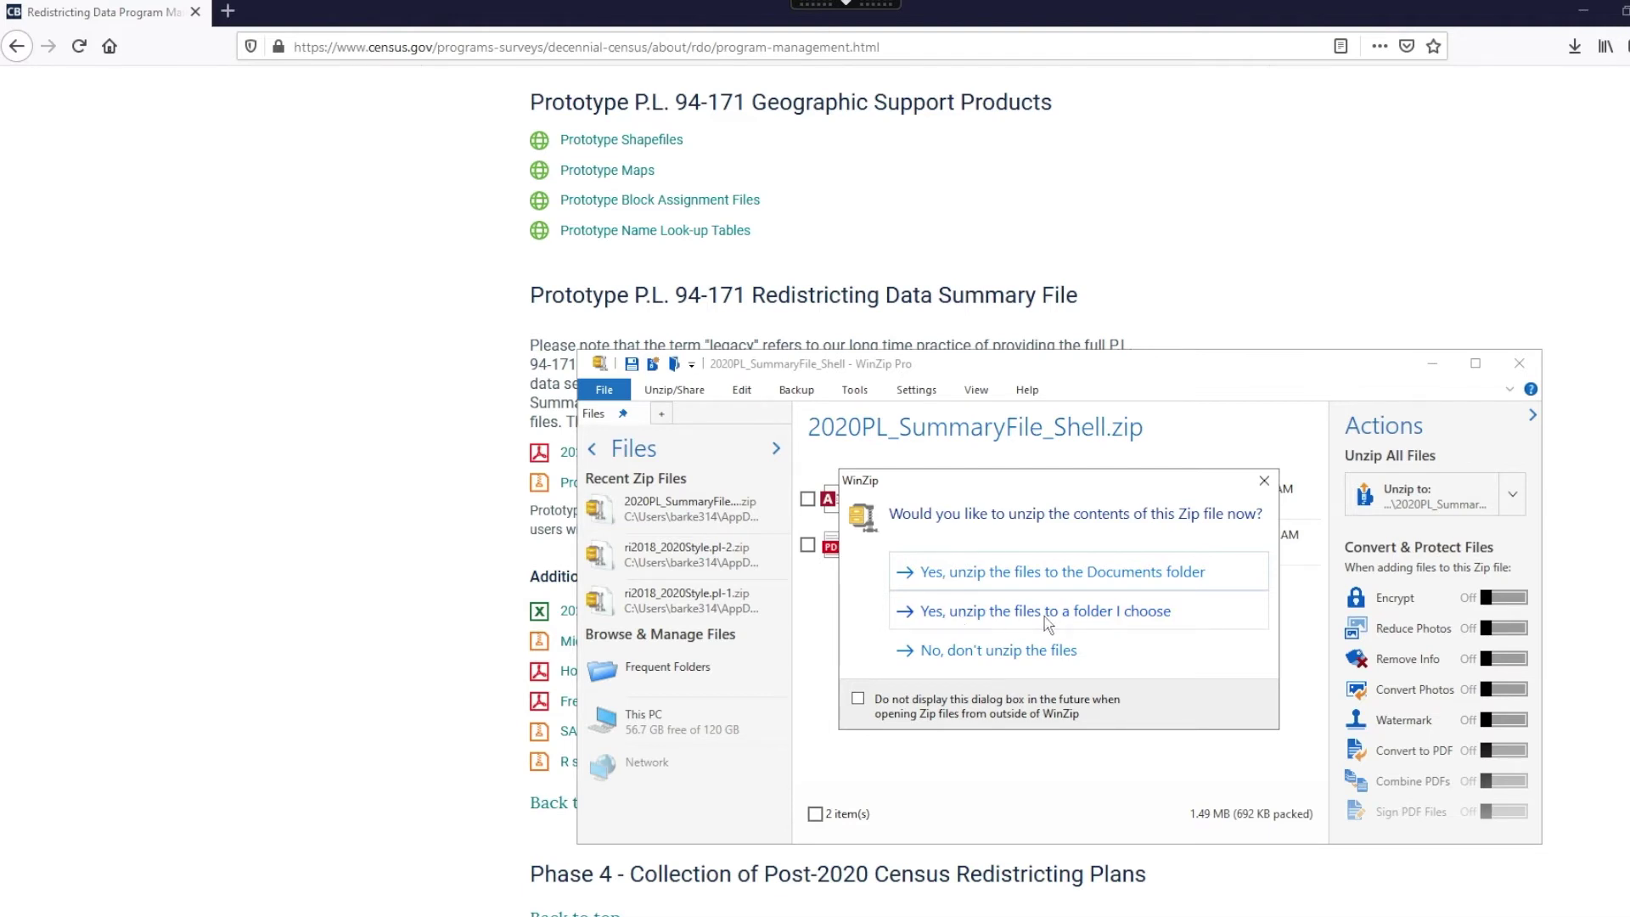
- Unzip the shell zip's two files into This PC > Downloads, then close WinZip
{"action": "left_click", "coordinate": [1136, 618]}
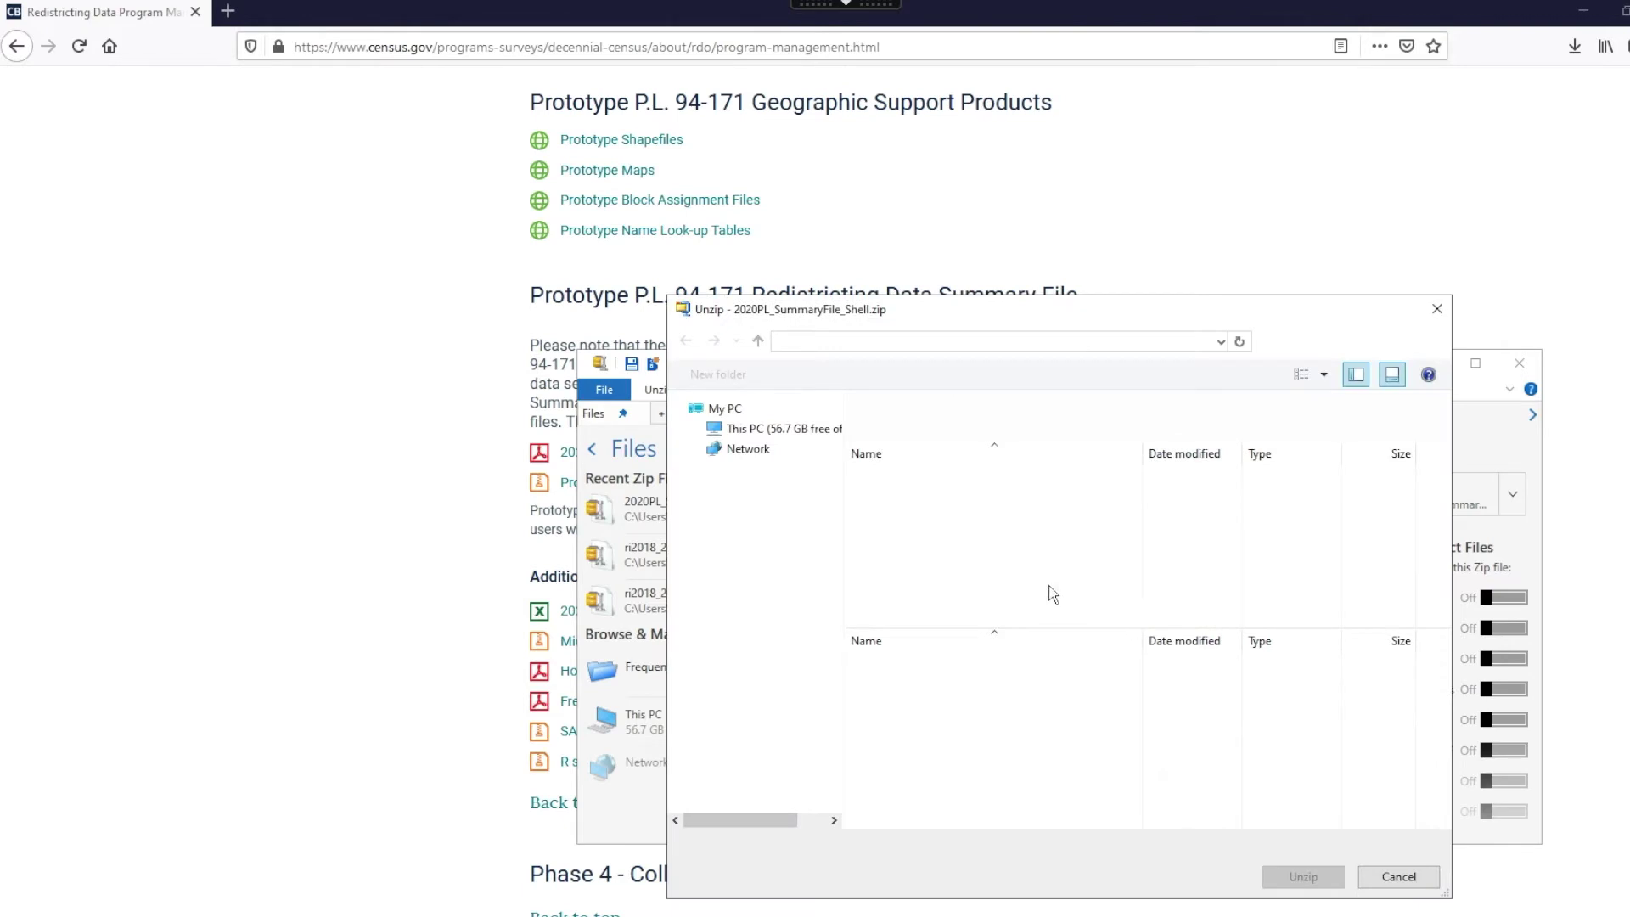
{"action": "left_click", "coordinate": [713, 428]}
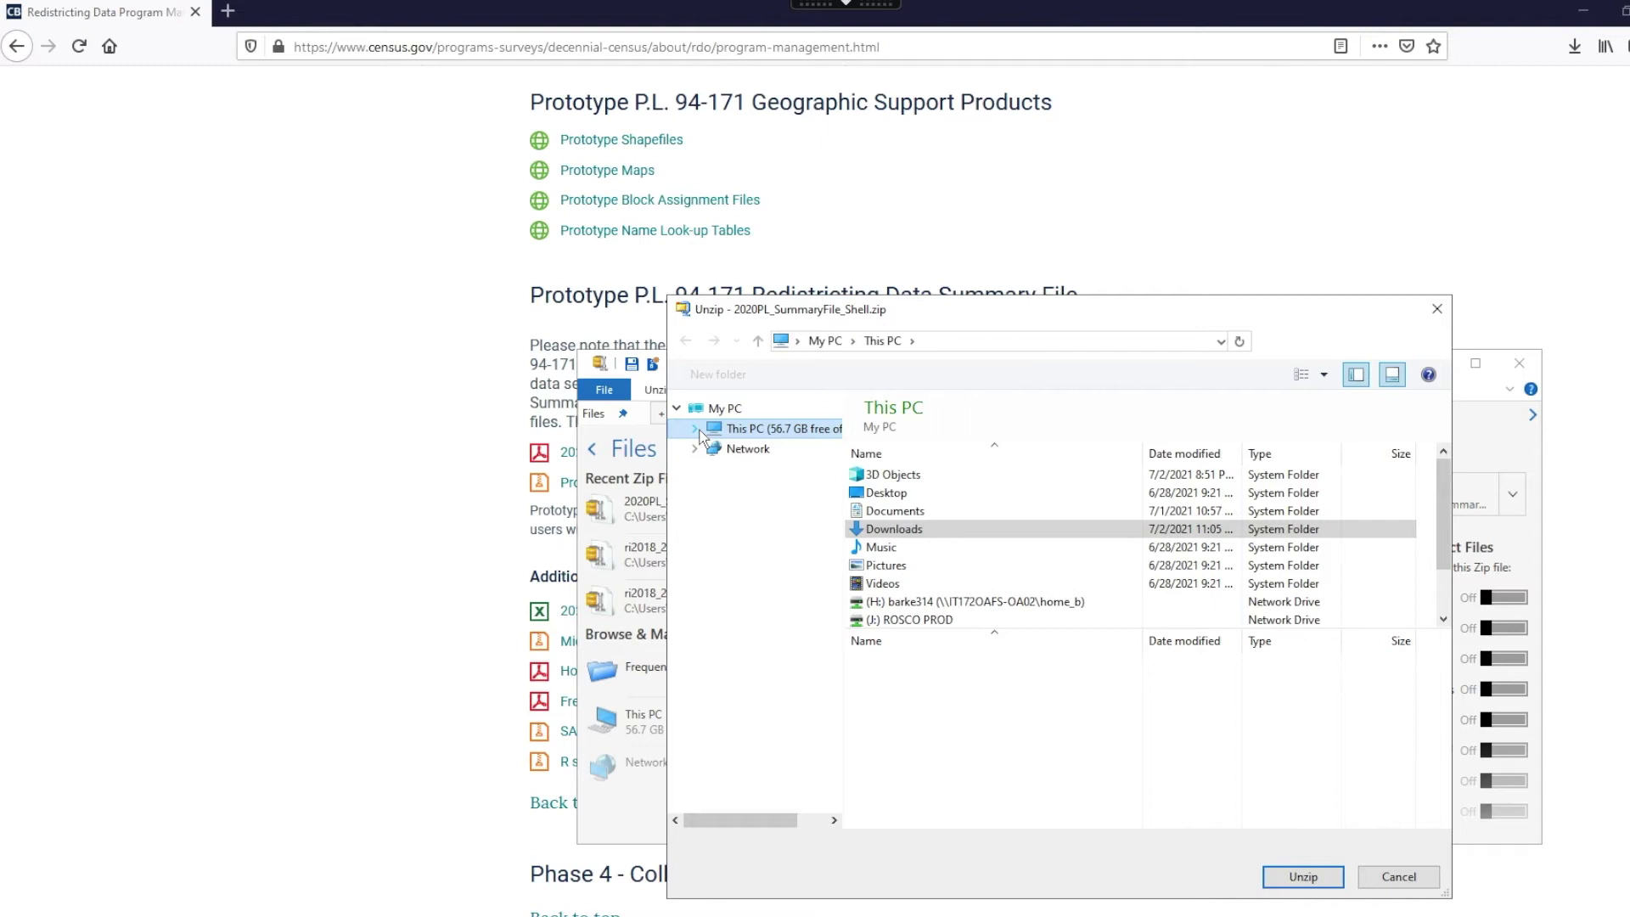
{"action": "left_click", "coordinate": [909, 531]}
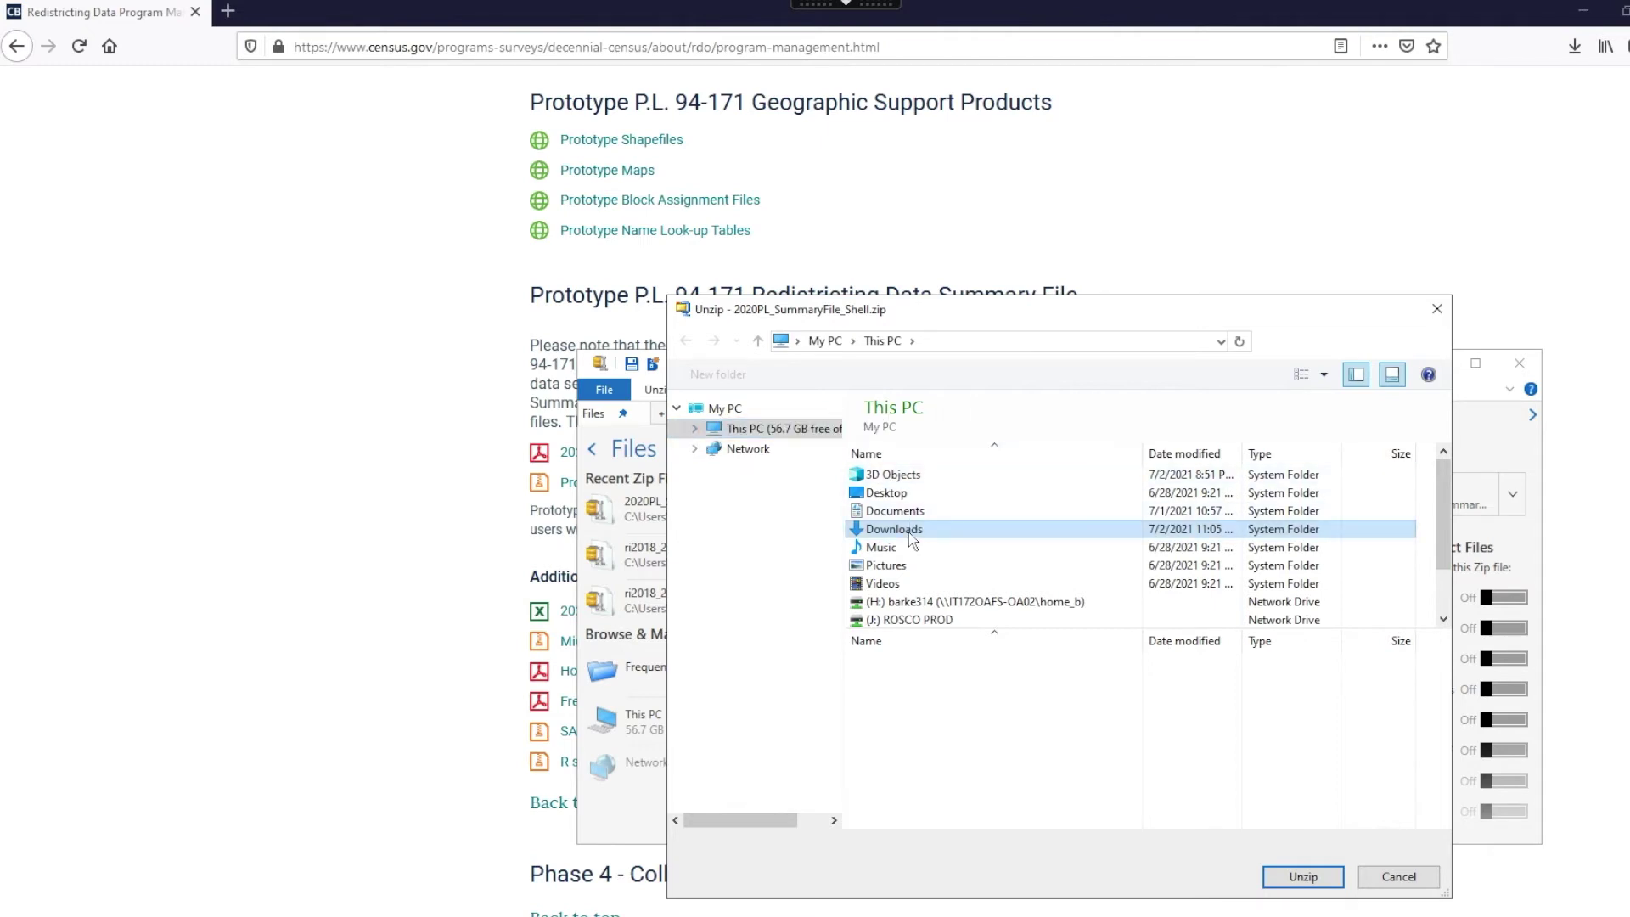
{"action": "left_click", "coordinate": [1304, 878]}
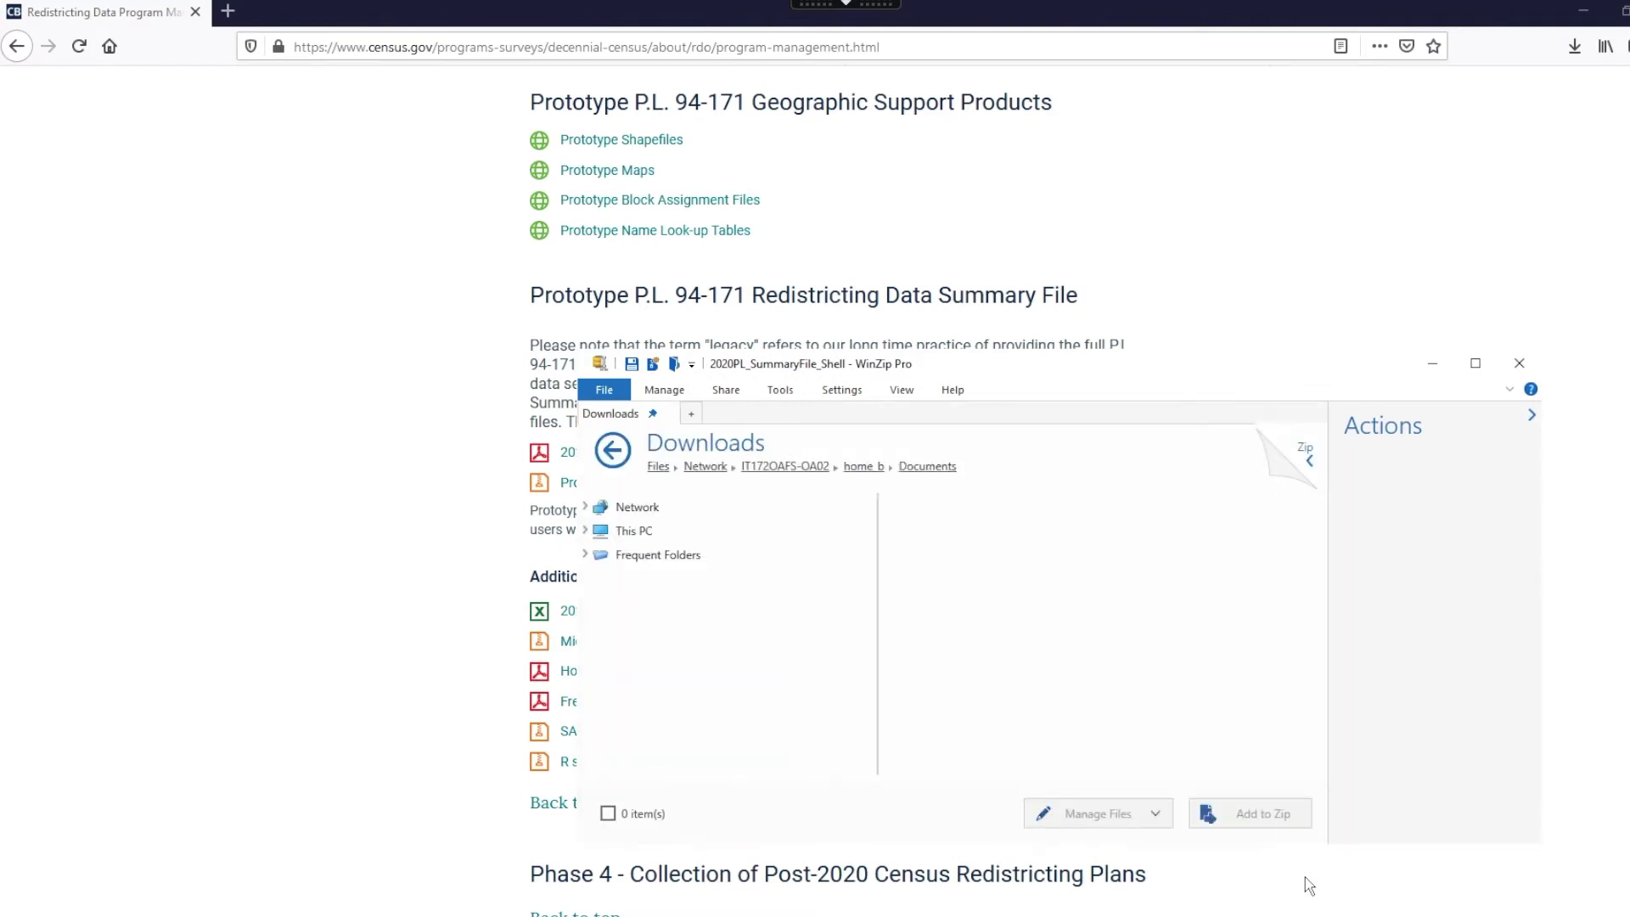
{"action": "left_click", "coordinate": [1528, 370]}
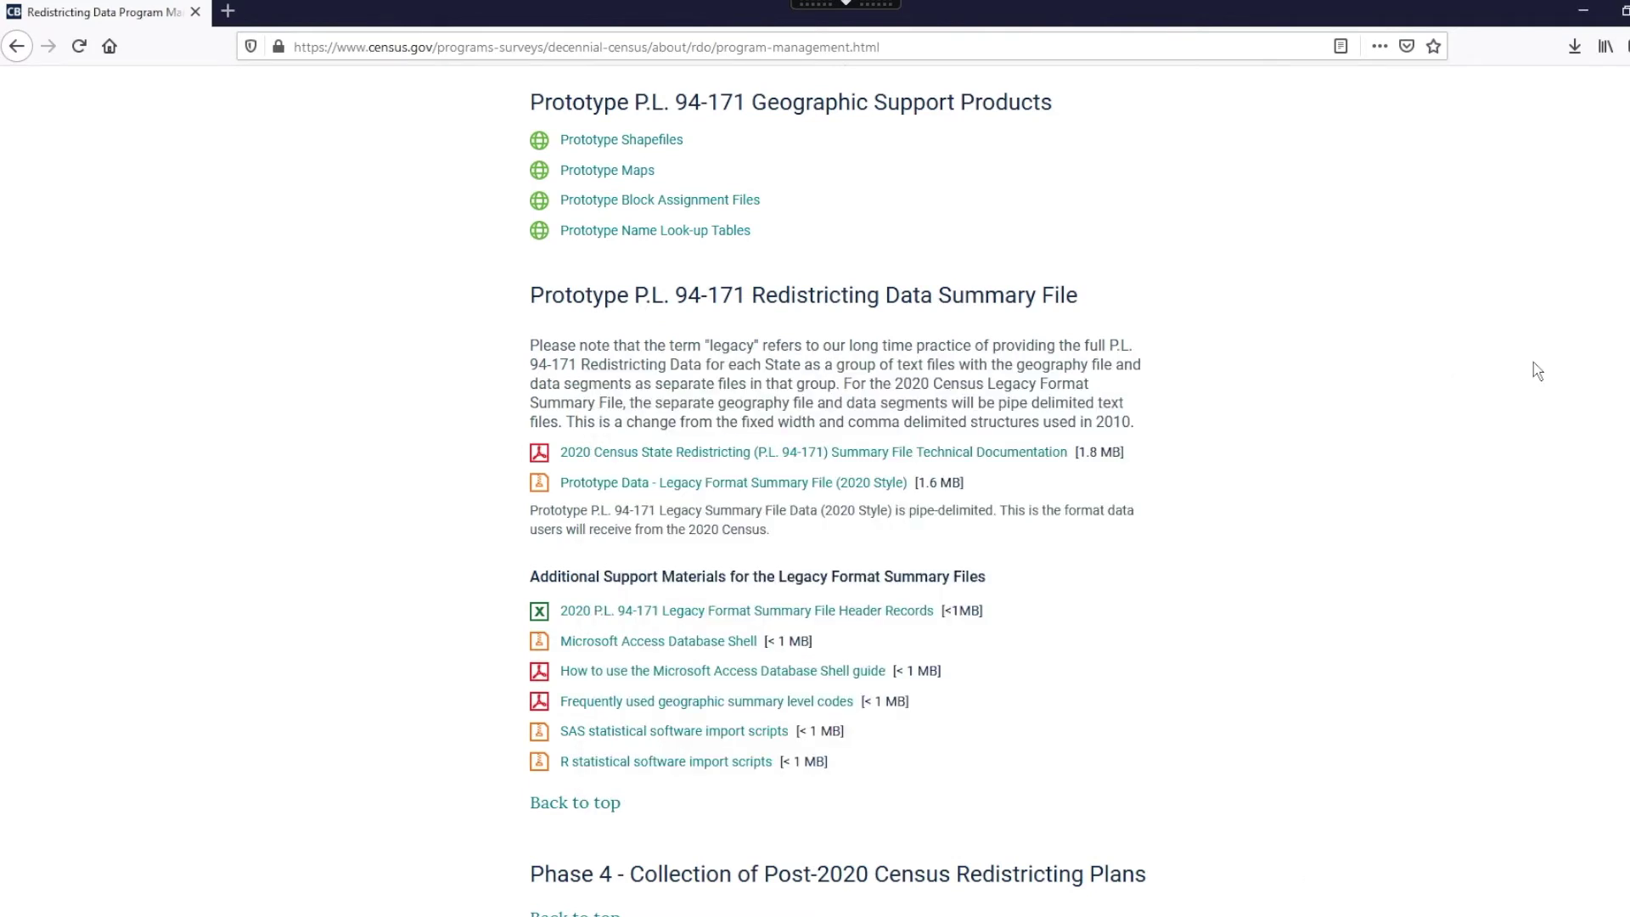
- Download ri2018_2020Style.pl.zip from the Prototype Data legacy format link and open it with WinZip
{"action": "left_click", "coordinate": [708, 490]}
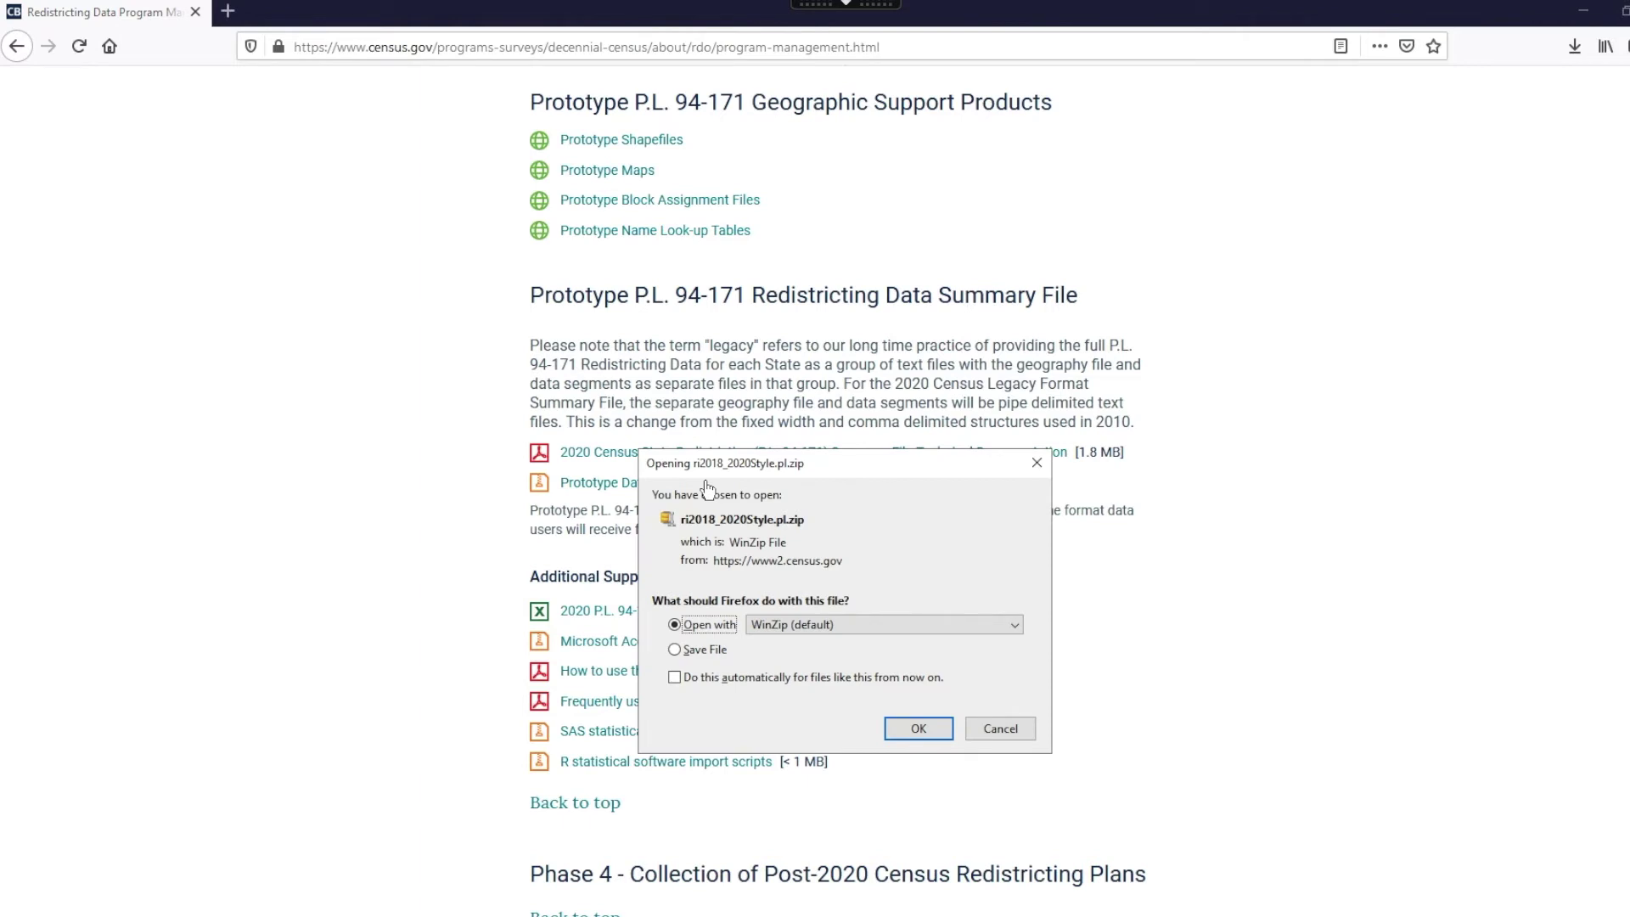
{"action": "left_click", "coordinate": [918, 730]}
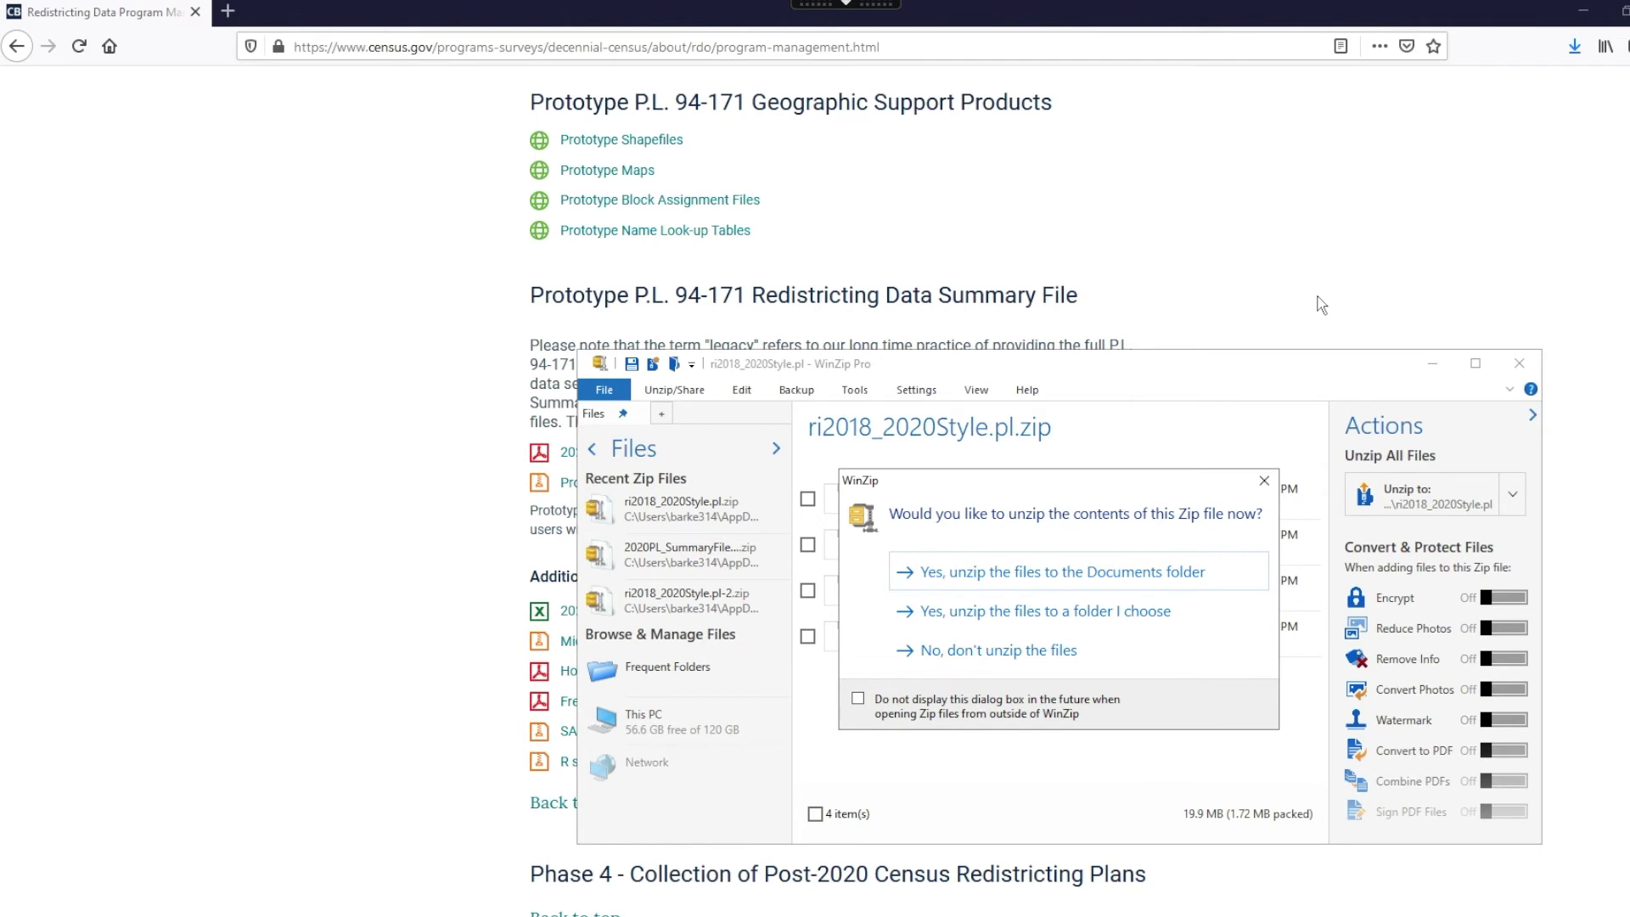
- Unzip the four ri2018_2020Style.pl data files into This PC > Downloads
{"action": "left_click", "coordinate": [1098, 621]}
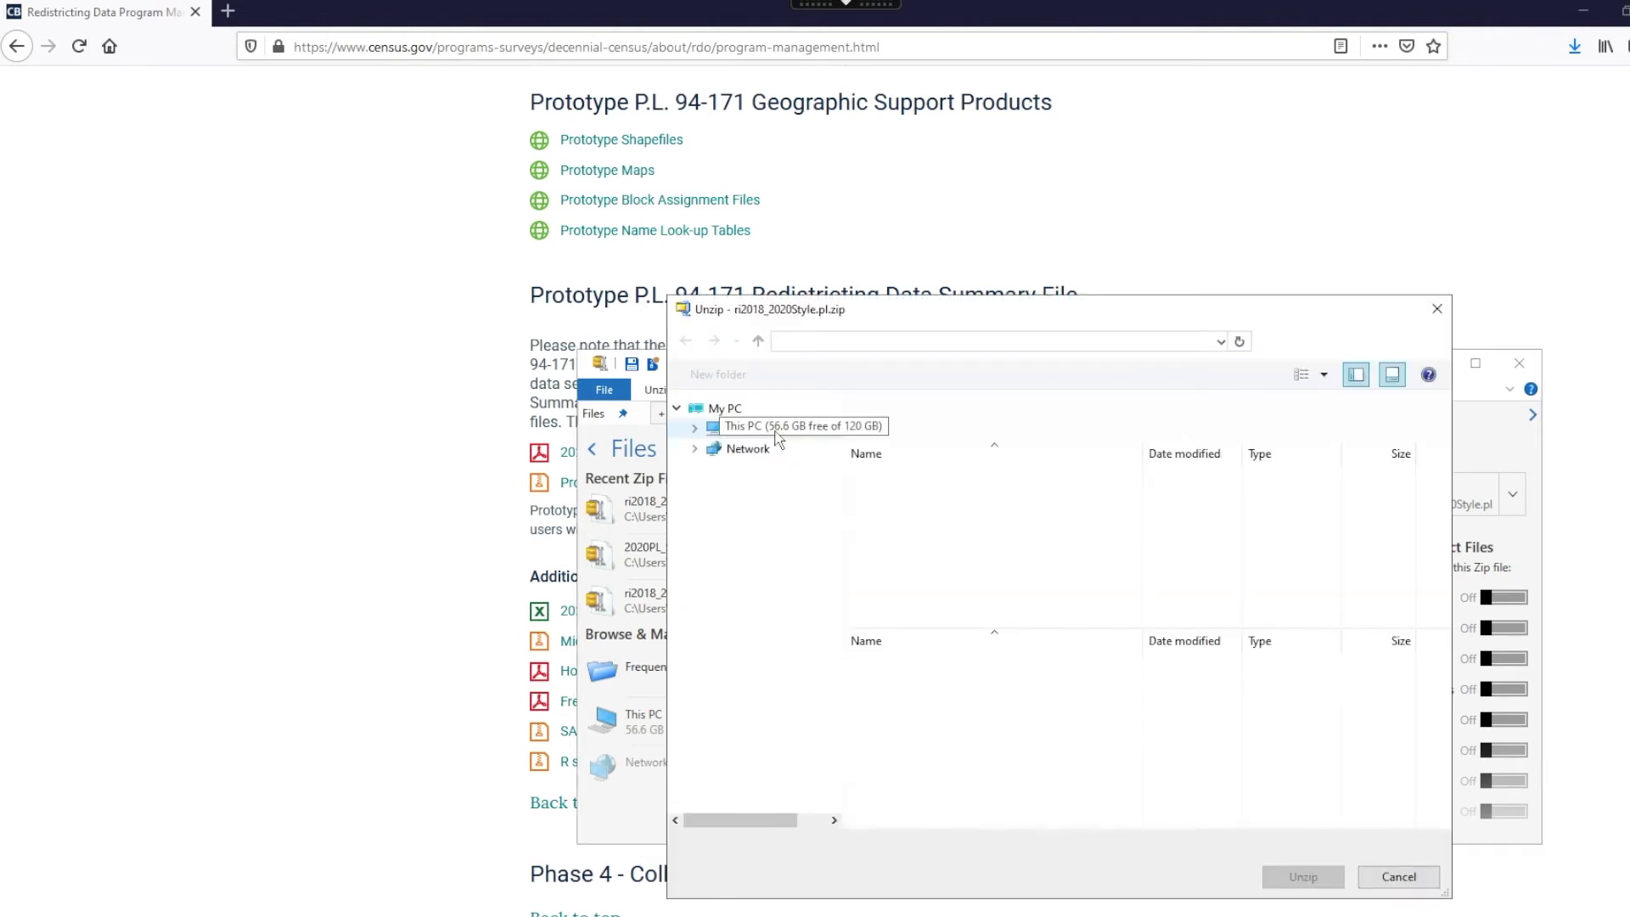
{"action": "left_click", "coordinate": [776, 430]}
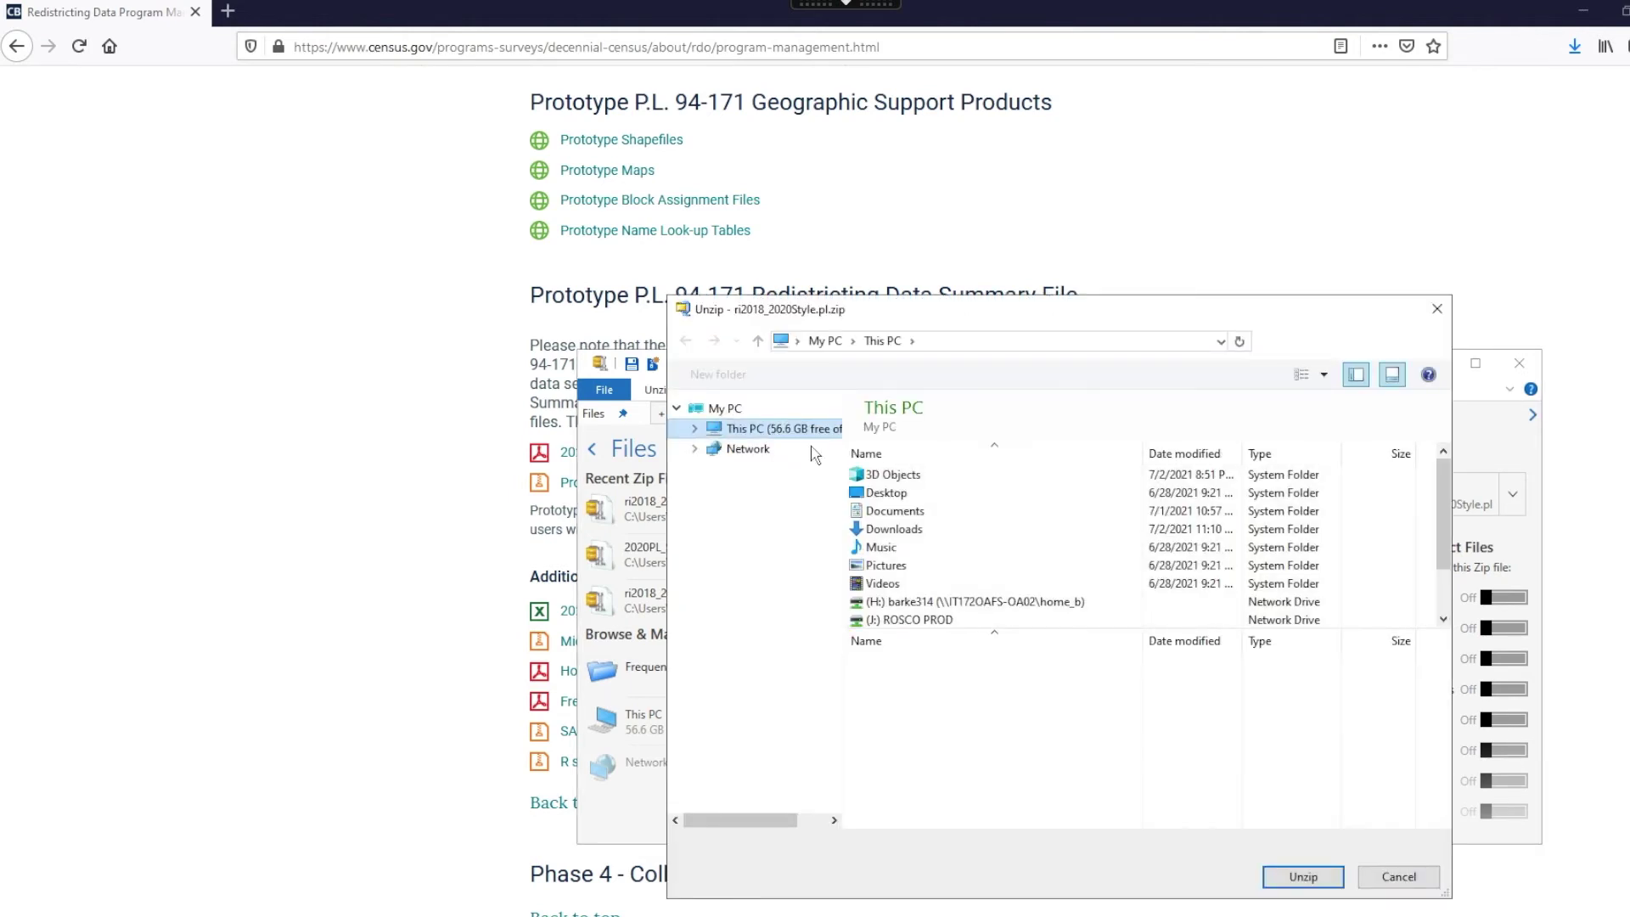
{"action": "left_click", "coordinate": [930, 531]}
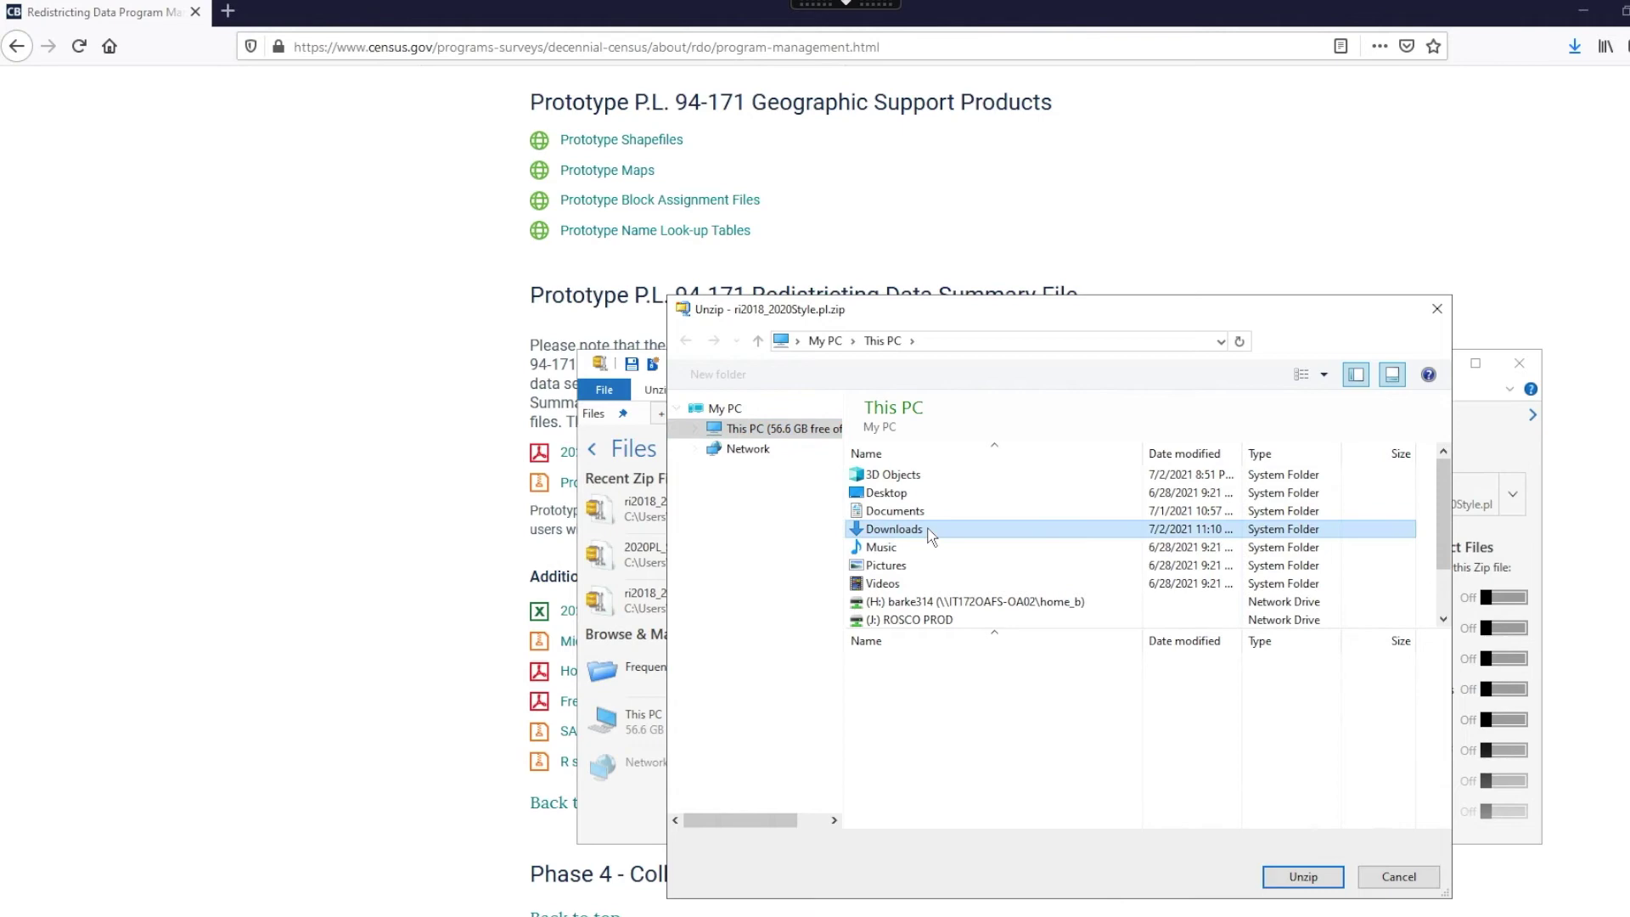
{"action": "left_click", "coordinate": [1281, 888]}
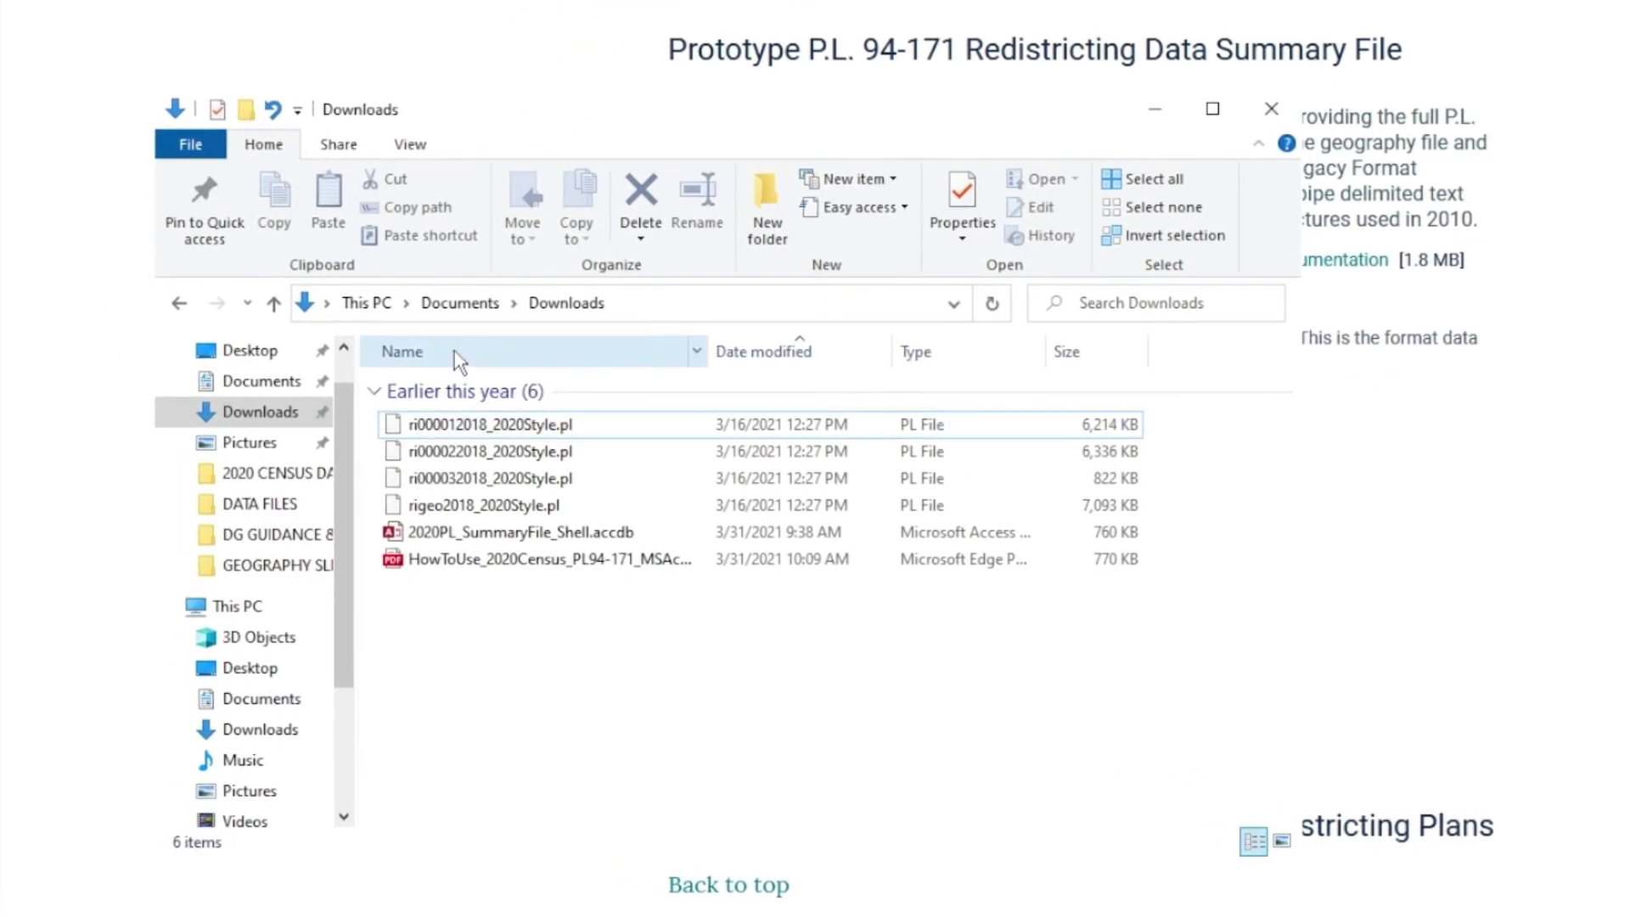
- Show the View ribbon options so file name extensions display in Downloads
{"action": "left_click", "coordinate": [416, 145]}
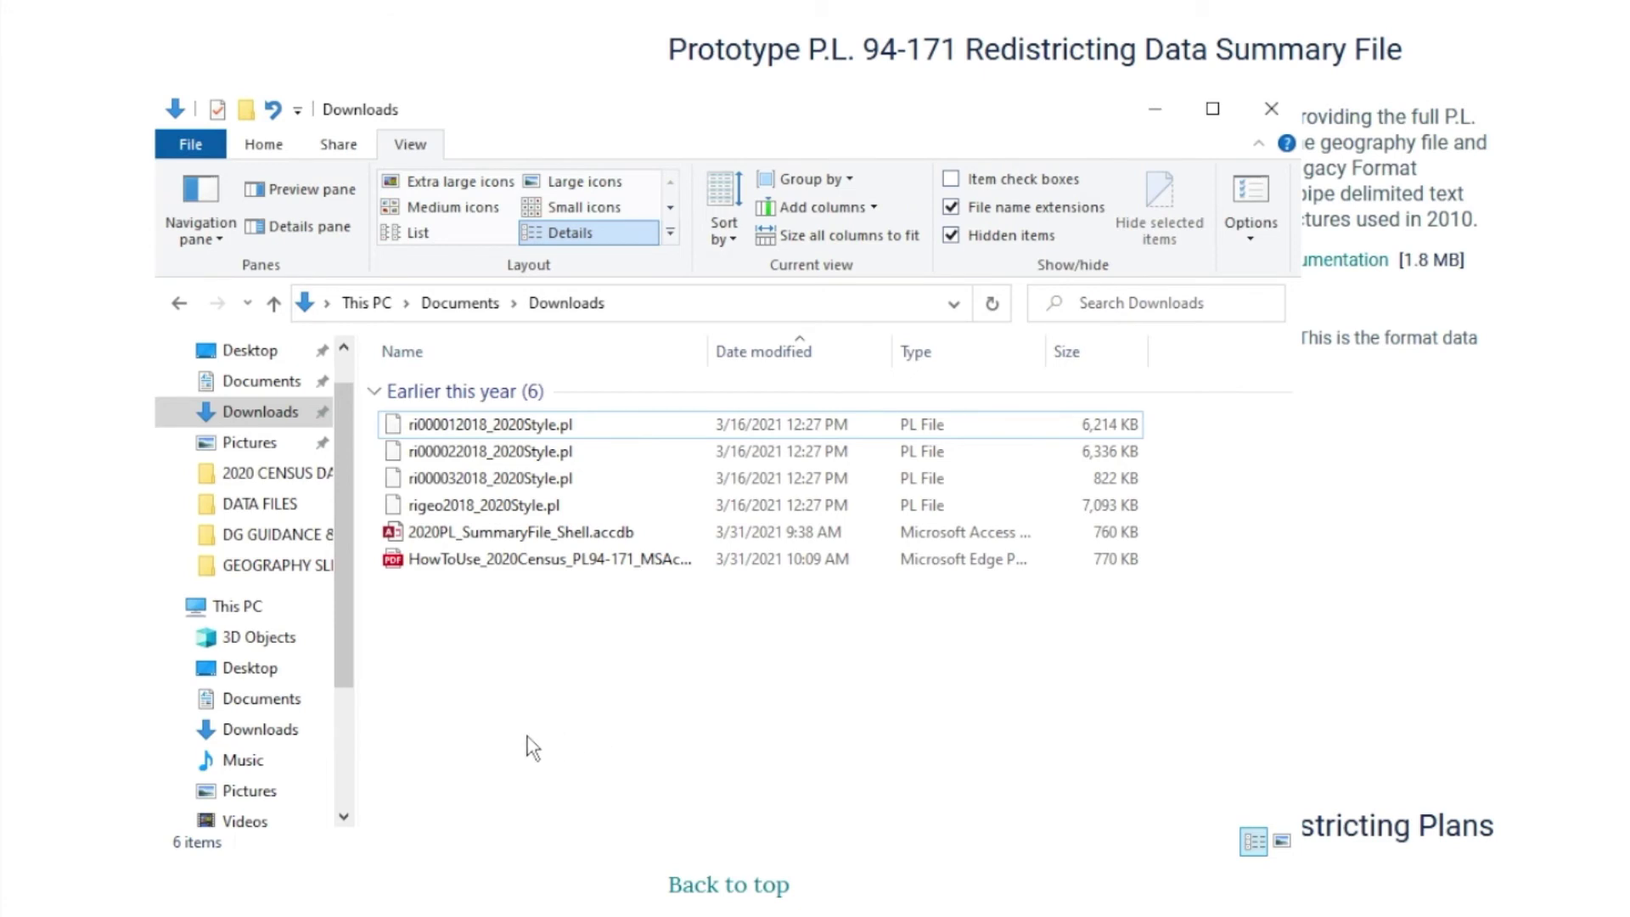
- Rename ri000012018_2020Style.pl to a .txt extension and confirm the change
{"action": "left_click", "coordinate": [586, 422]}
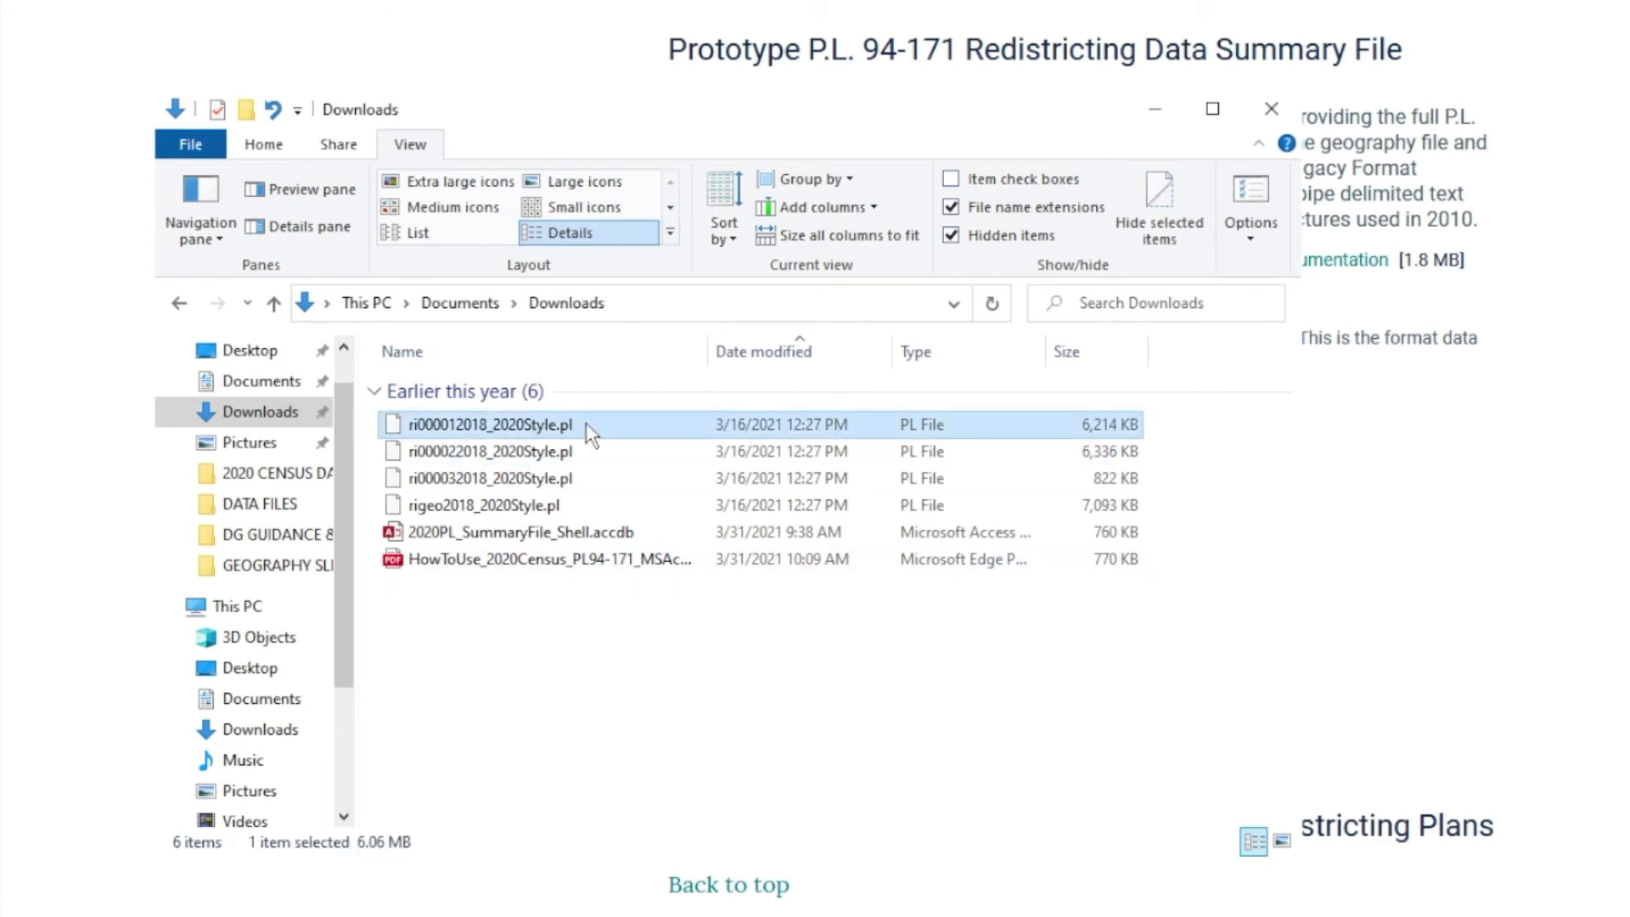
{"action": "right_click", "coordinate": [586, 423]}
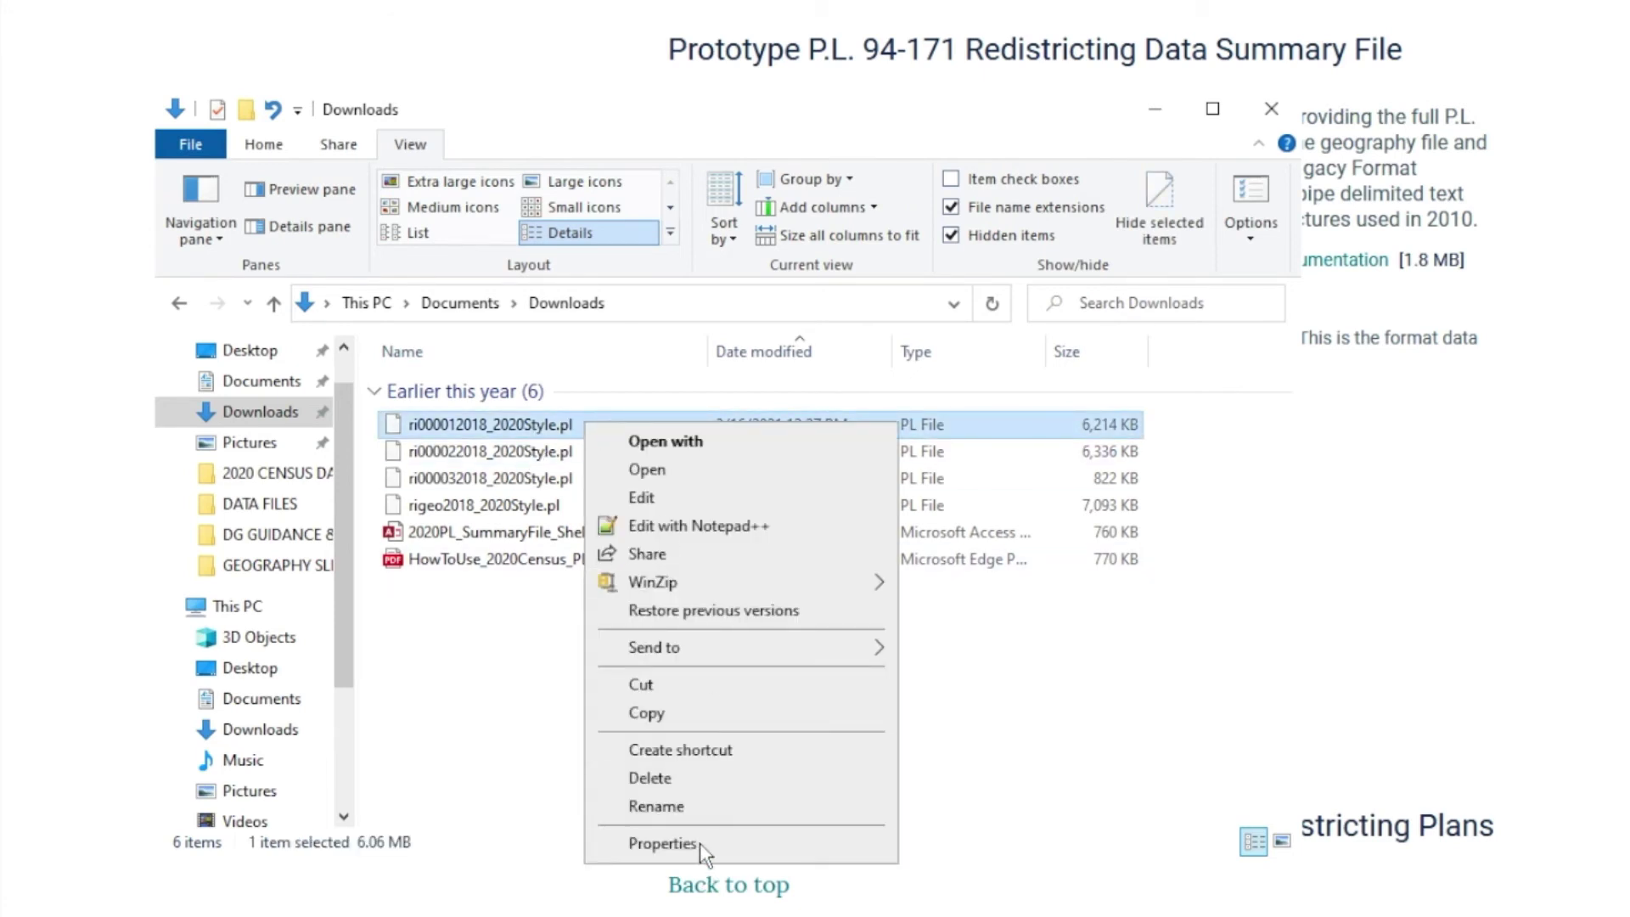
{"action": "left_click", "coordinate": [700, 814]}
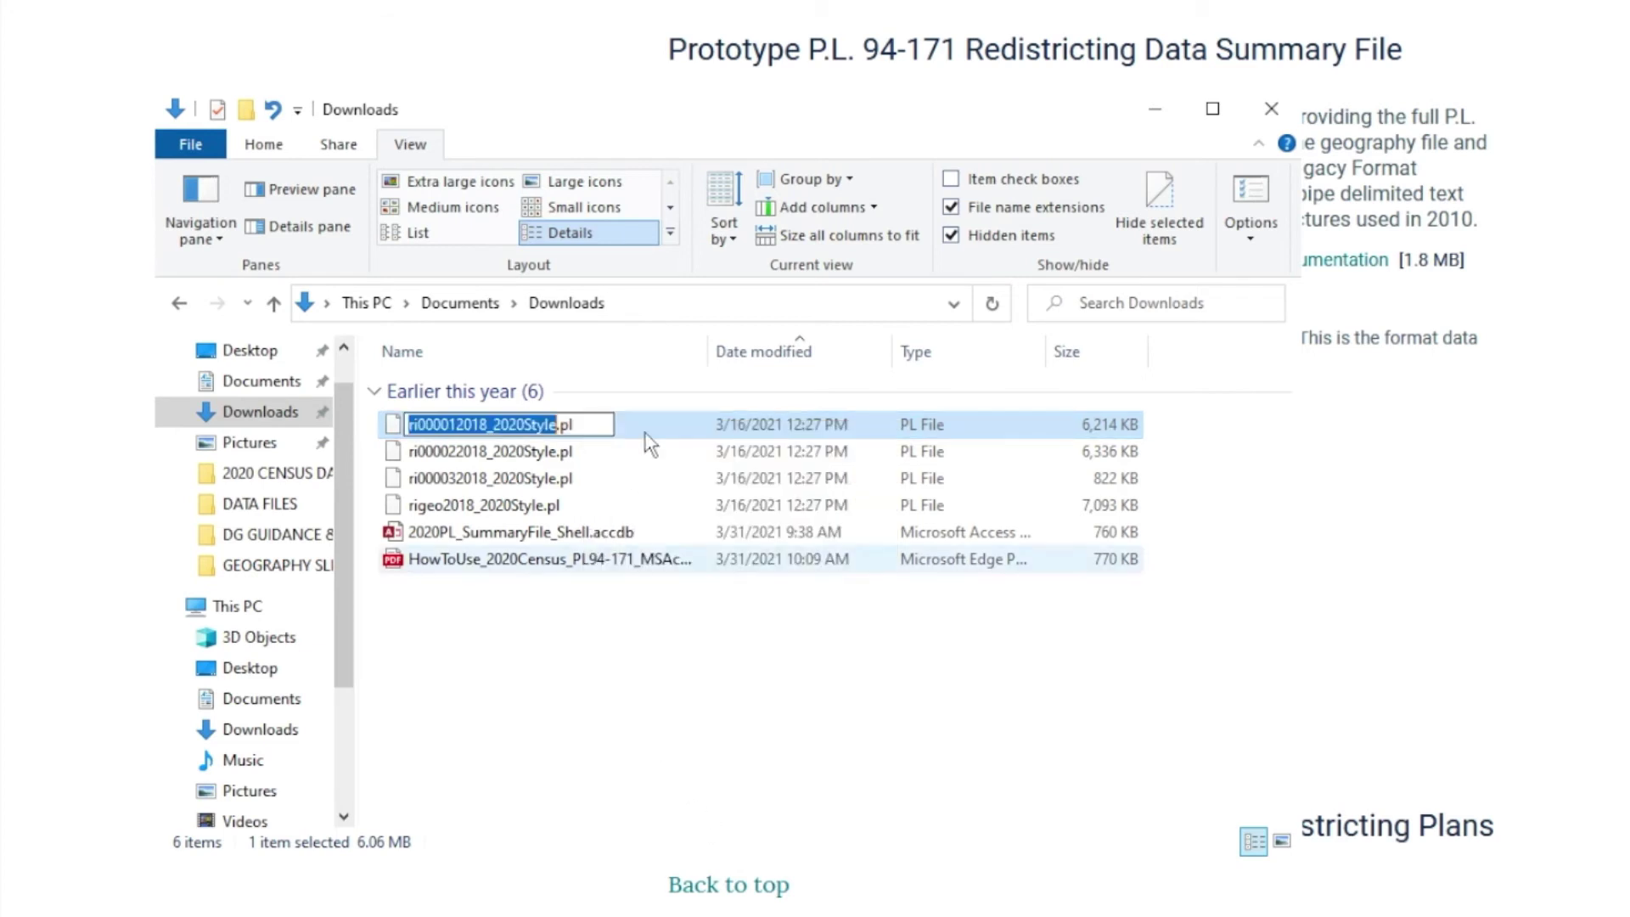
{"action": "left_click", "coordinate": [596, 425]}
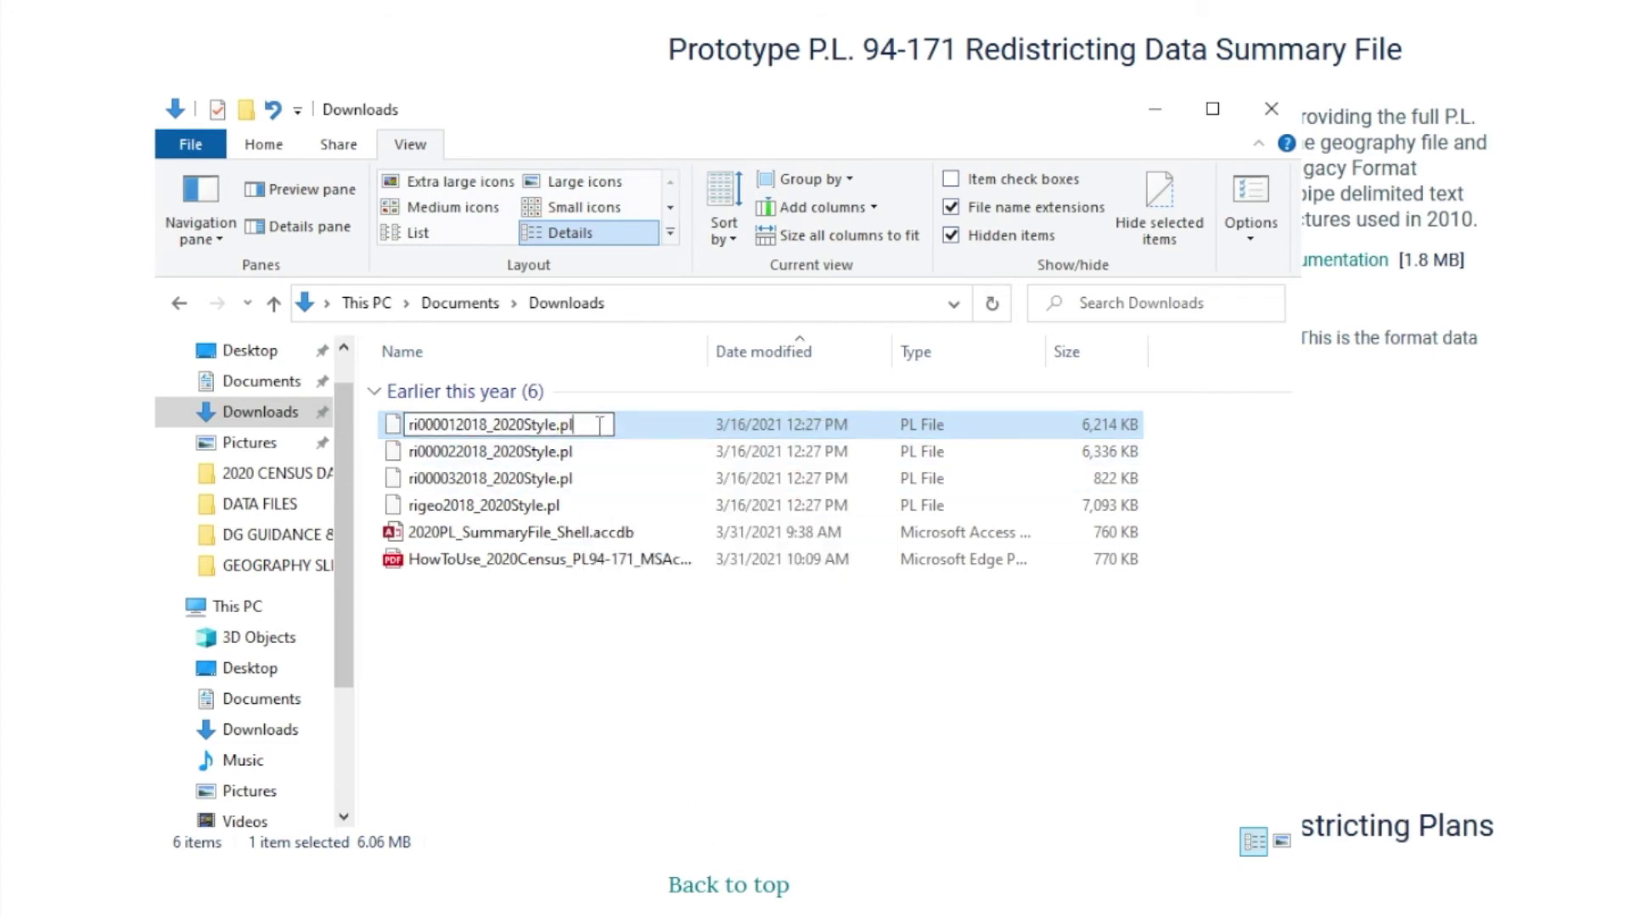
{"action": "key", "text": "BackSpace"}
{"action": "key", "text": "BackSpace"}
{"action": "type", "text": "txt"}
{"action": "key", "text": "Return"}
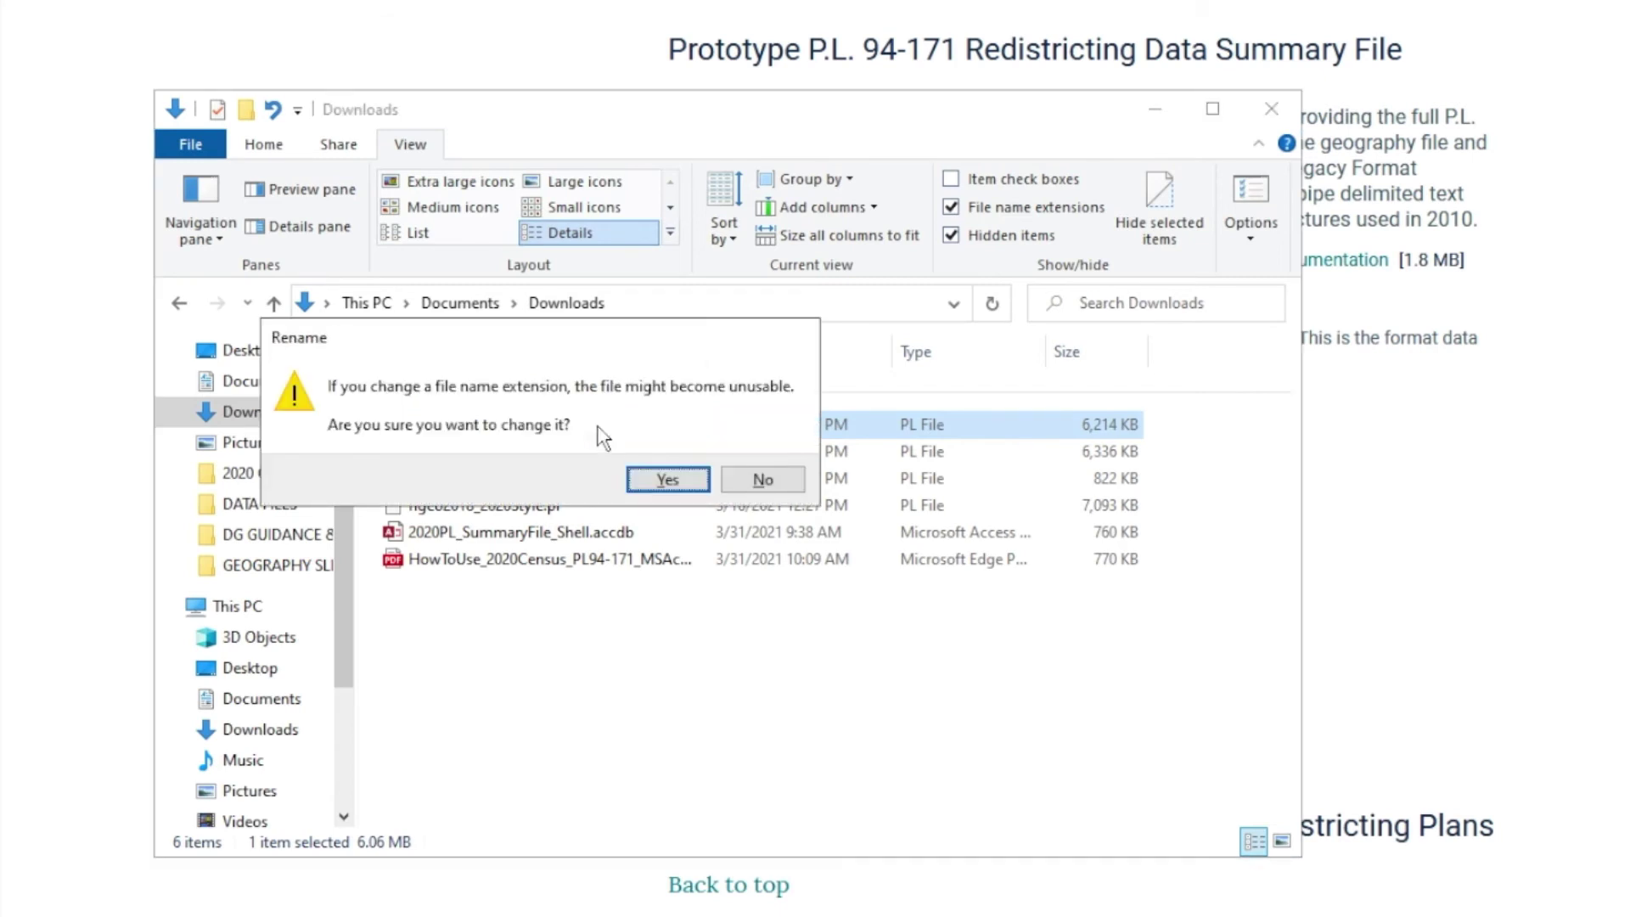
{"action": "left_click", "coordinate": [668, 482]}
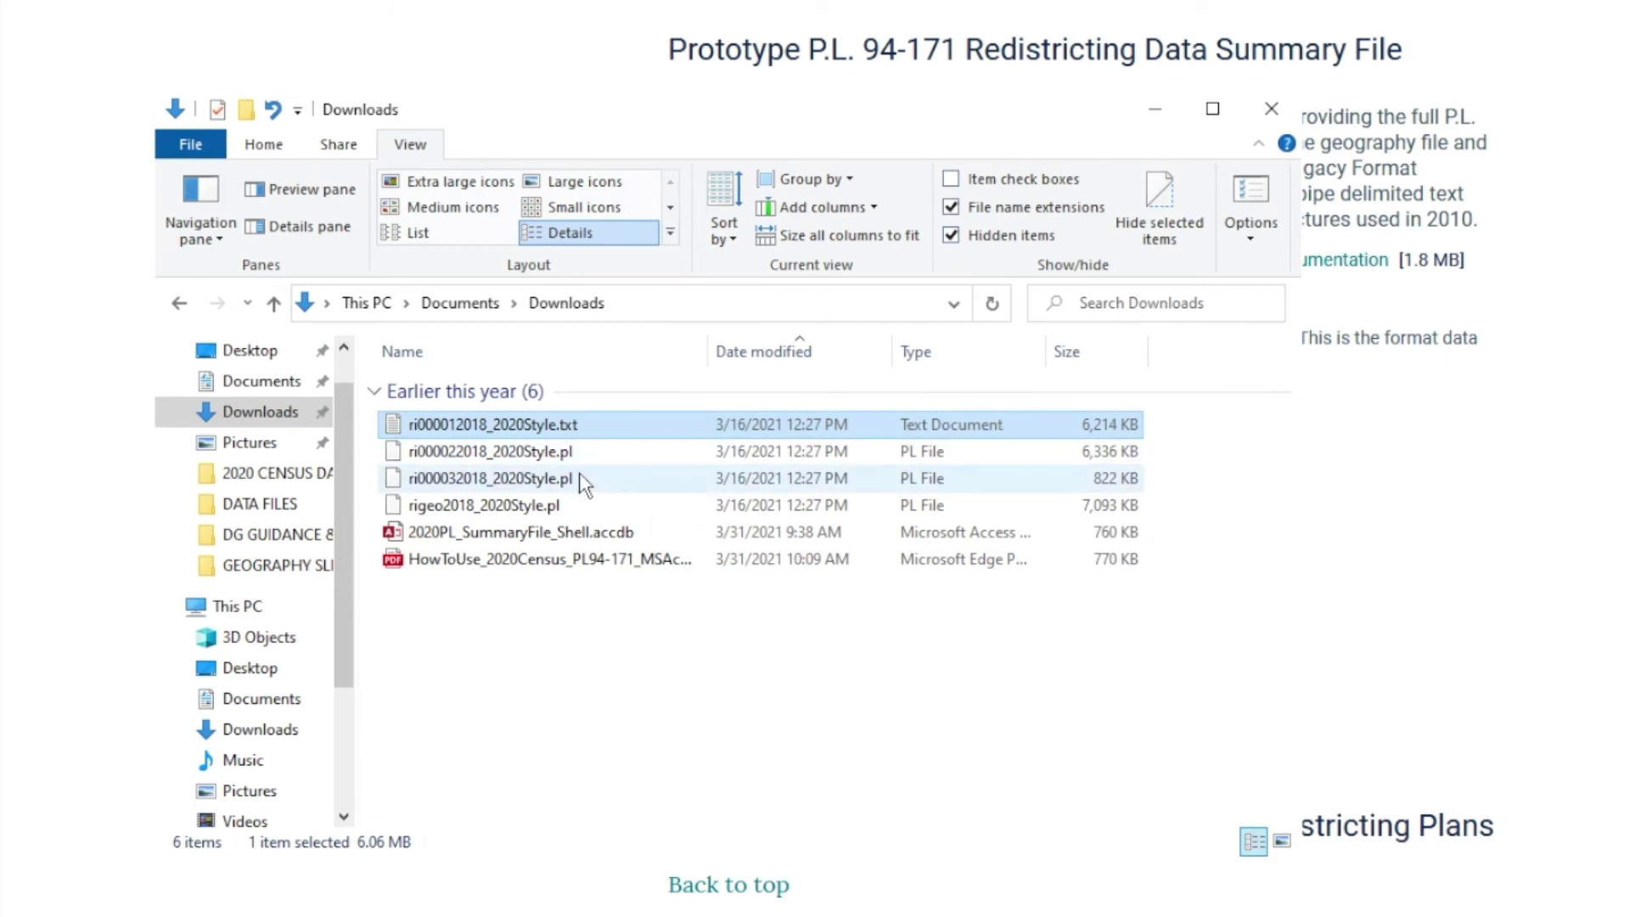
- Rename ri000022018_2020Style.pl to a .txt extension and confirm the change
{"action": "left_click", "coordinate": [588, 452]}
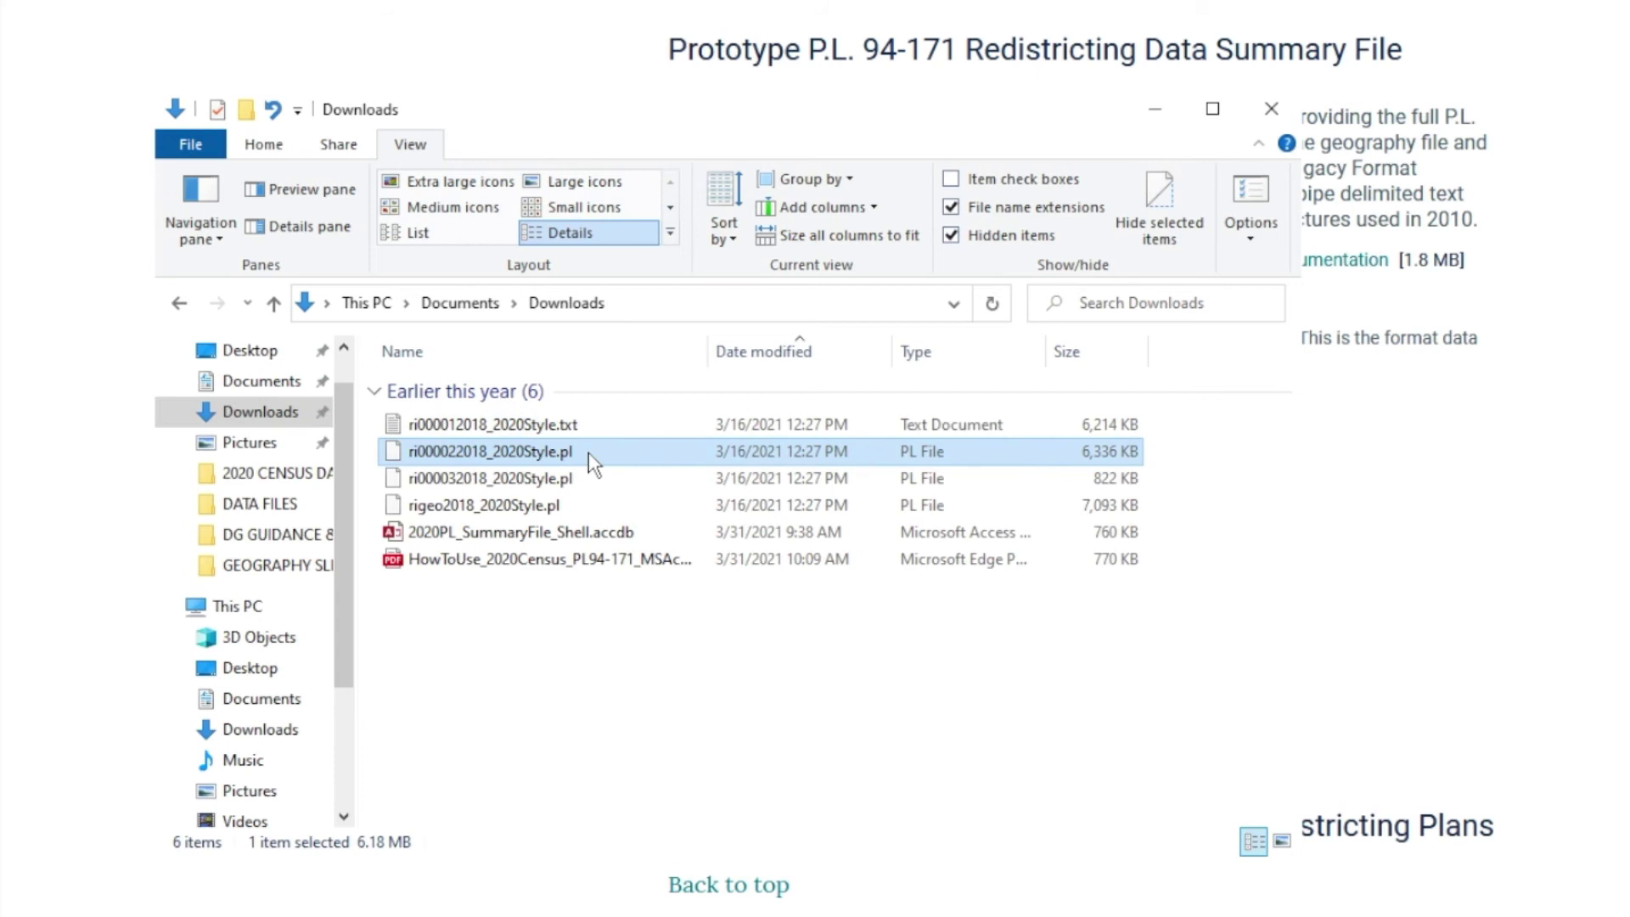
{"action": "left_click", "coordinate": [588, 452]}
{"action": "left_click", "coordinate": [591, 452]}
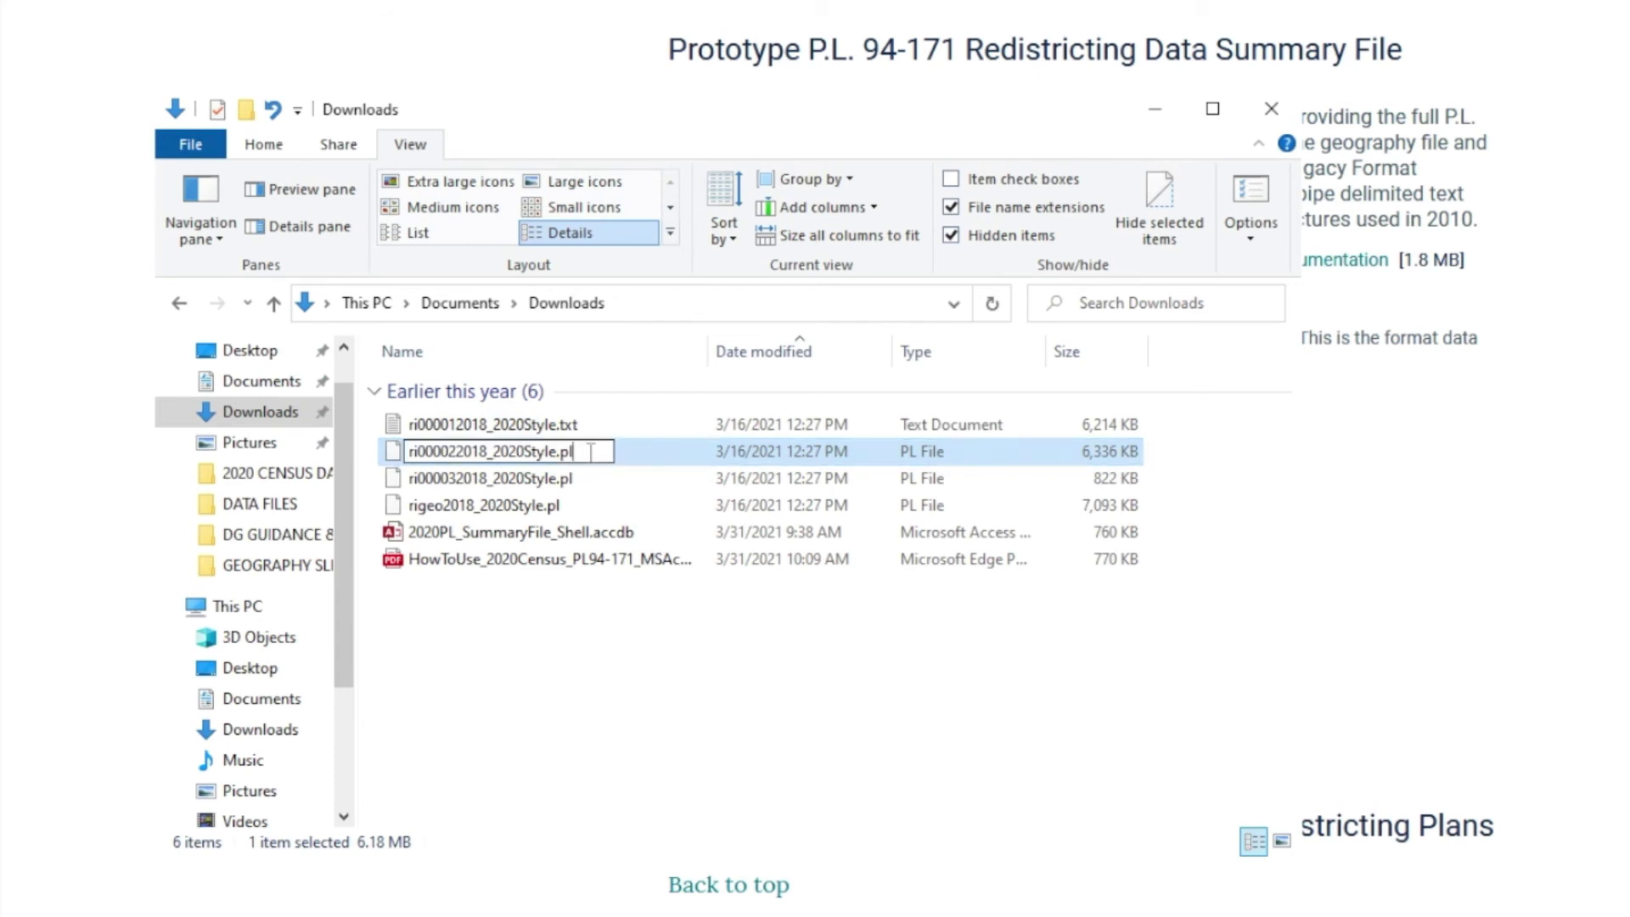
{"action": "key", "text": "BackSpace"}
{"action": "key", "text": "BackSpace"}
{"action": "type", "text": "txt"}
{"action": "key", "text": "Return"}
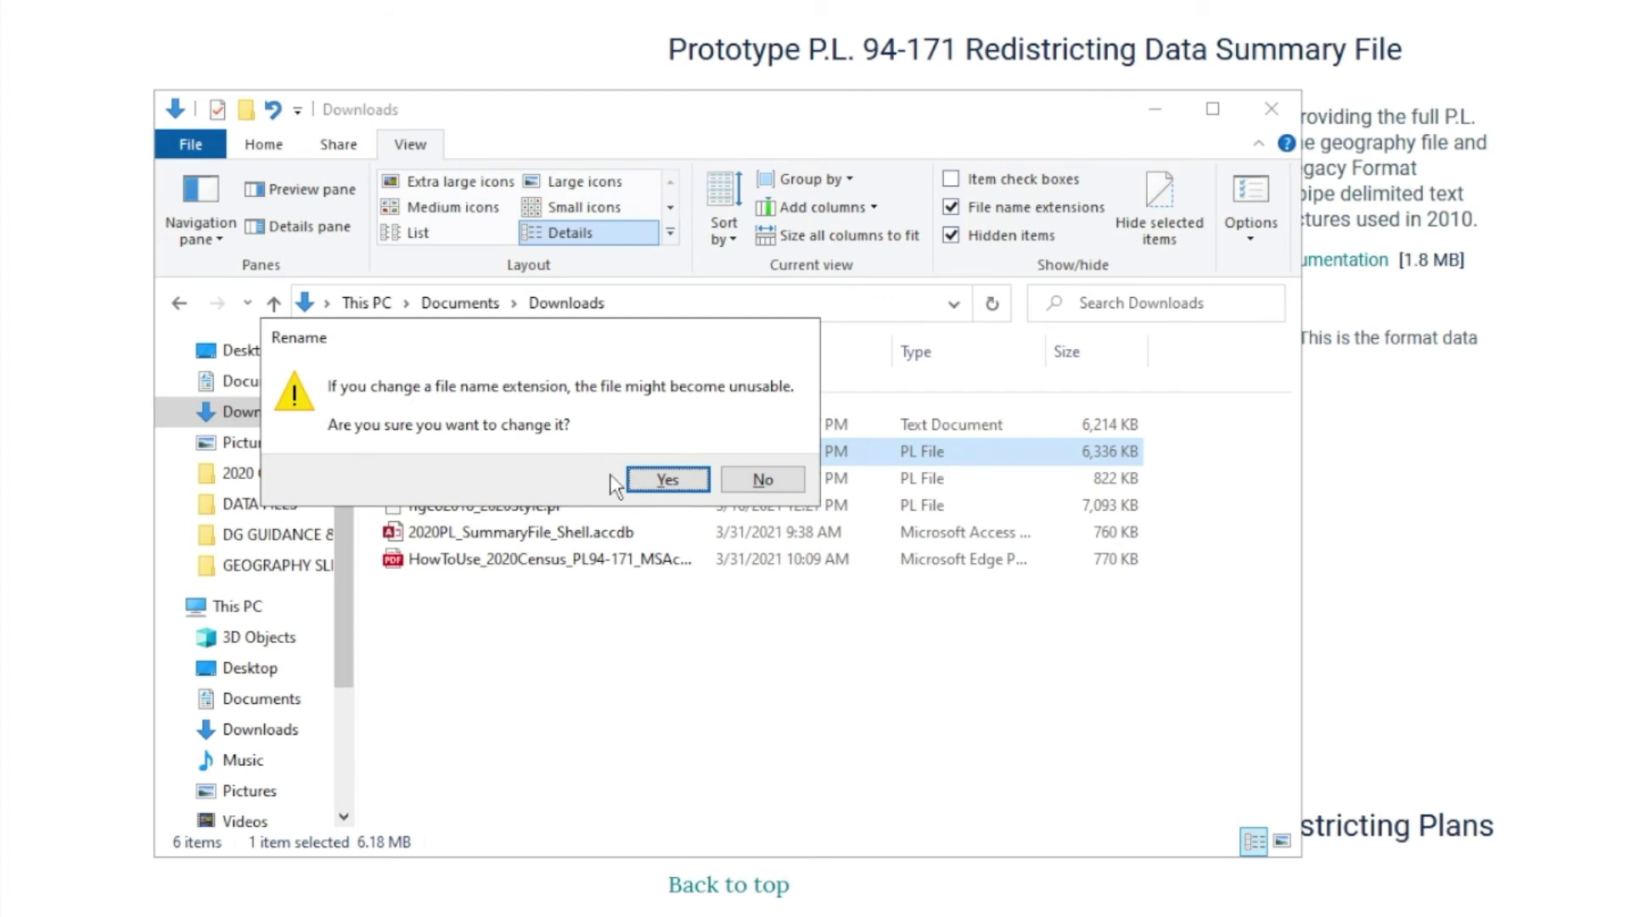
{"action": "left_click", "coordinate": [654, 478]}
- Rename ri000032018_2020Style.pl to .txt using F2 and confirm the warning
{"action": "left_click", "coordinate": [557, 480]}
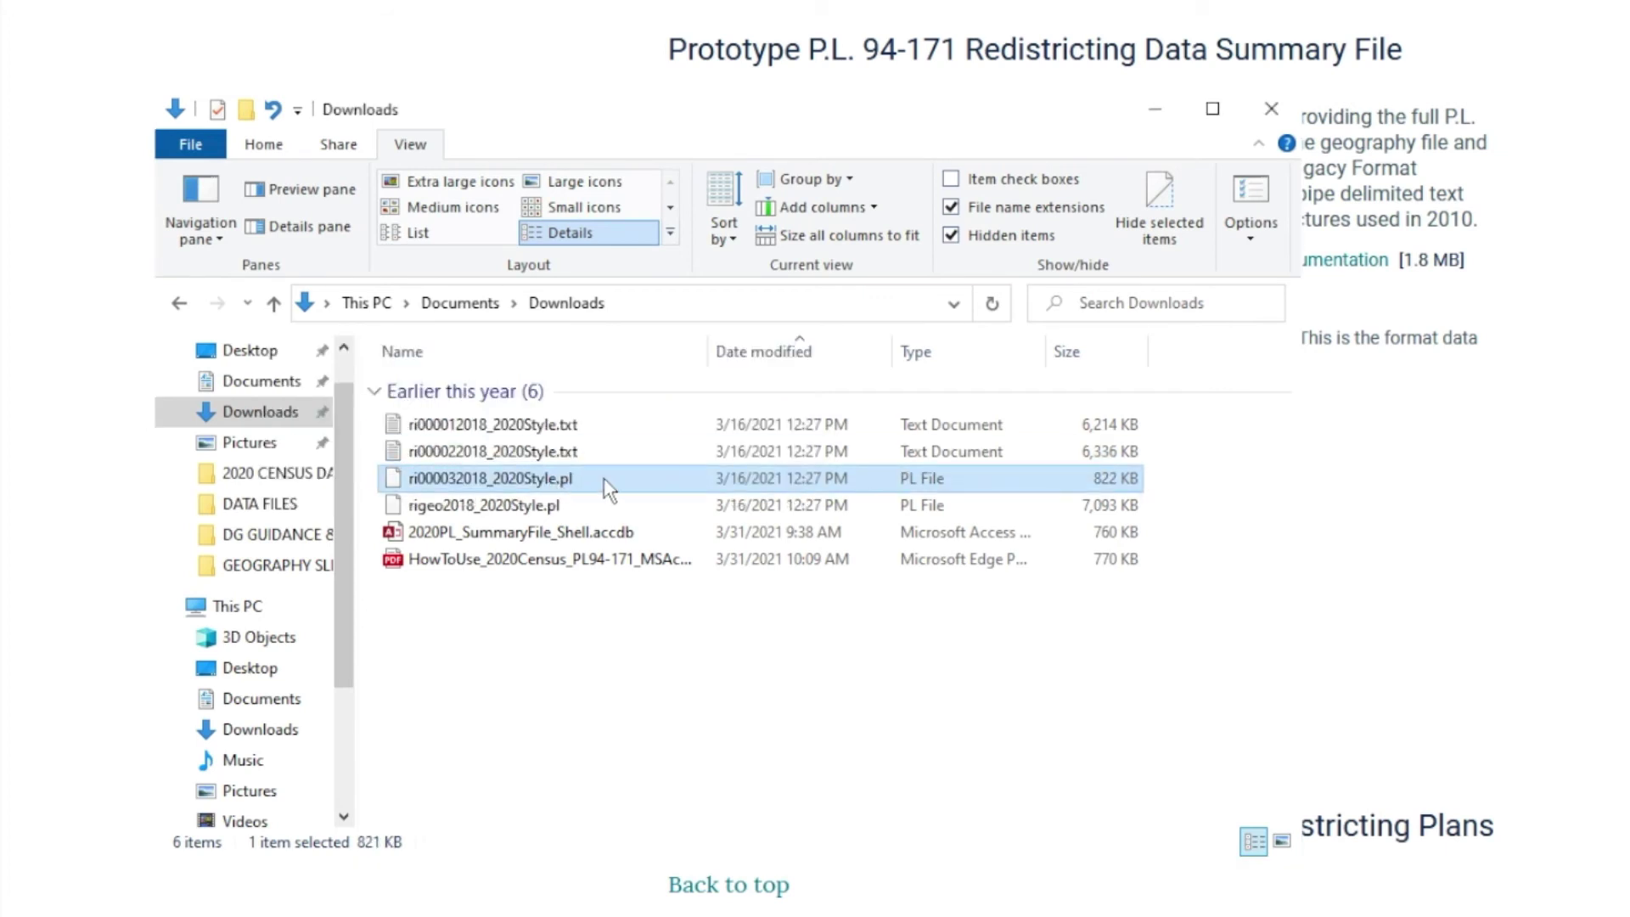
{"action": "key", "text": "F2"}
{"action": "key", "text": "End"}
{"action": "key", "text": "BackSpace"}
{"action": "key", "text": "BackSpace"}
{"action": "type", "text": "txt"}
{"action": "key", "text": "Return"}
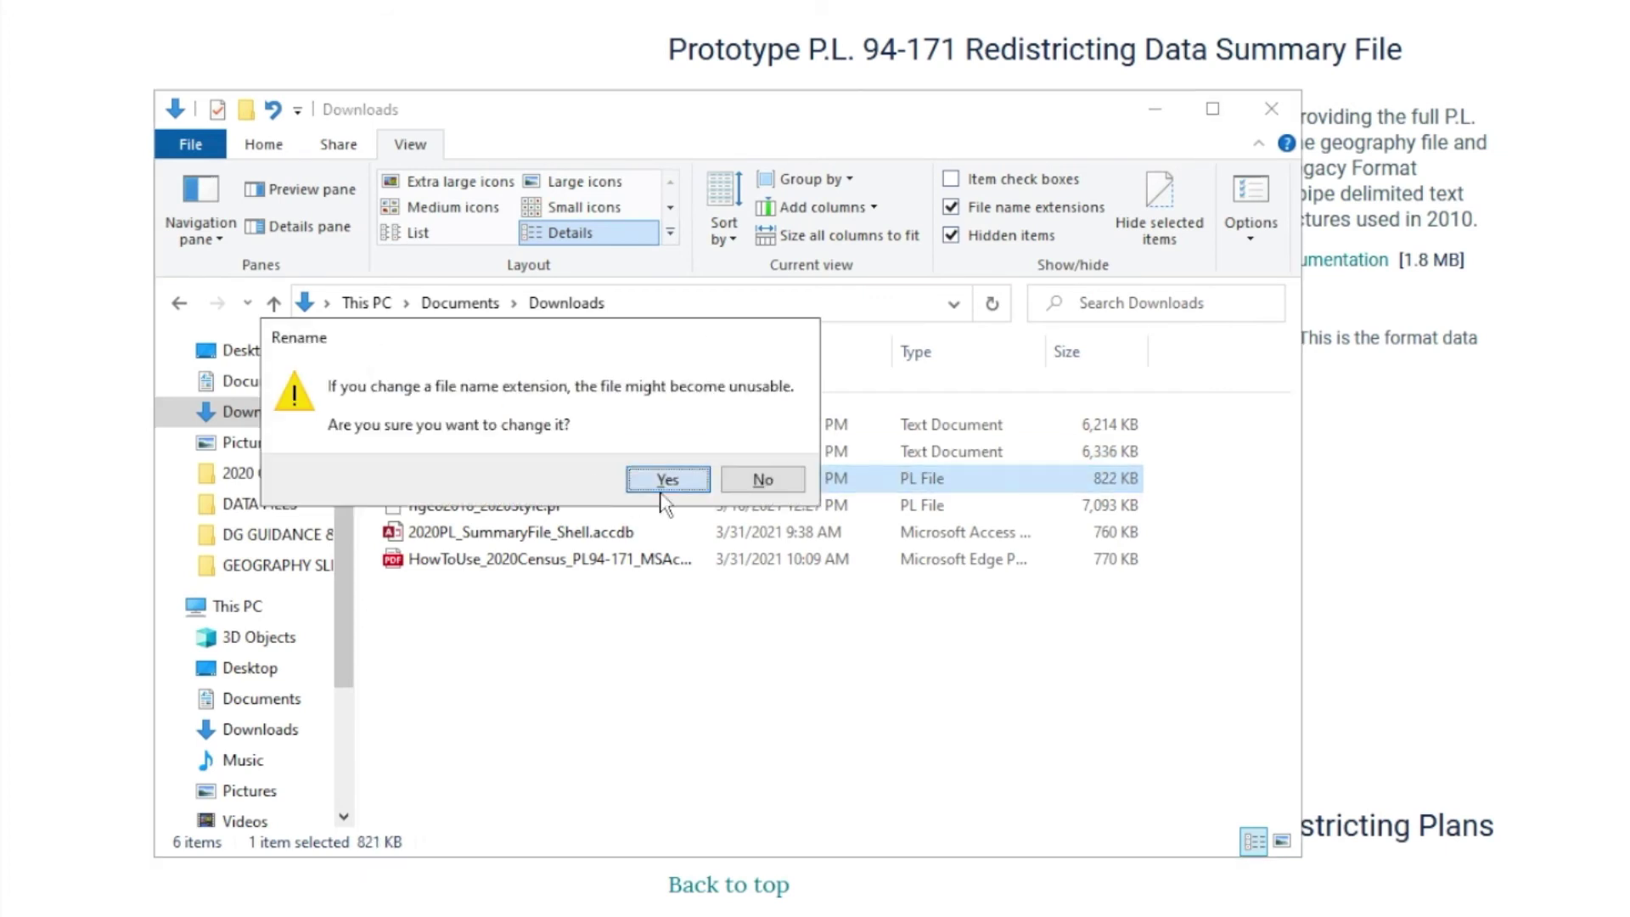
{"action": "left_click", "coordinate": [663, 488]}
- Rename rigeo2018_2020Style.pl to .txt and confirm the extension change
{"action": "left_click", "coordinate": [579, 507]}
{"action": "key", "text": "F2"}
{"action": "key", "text": "Escape"}
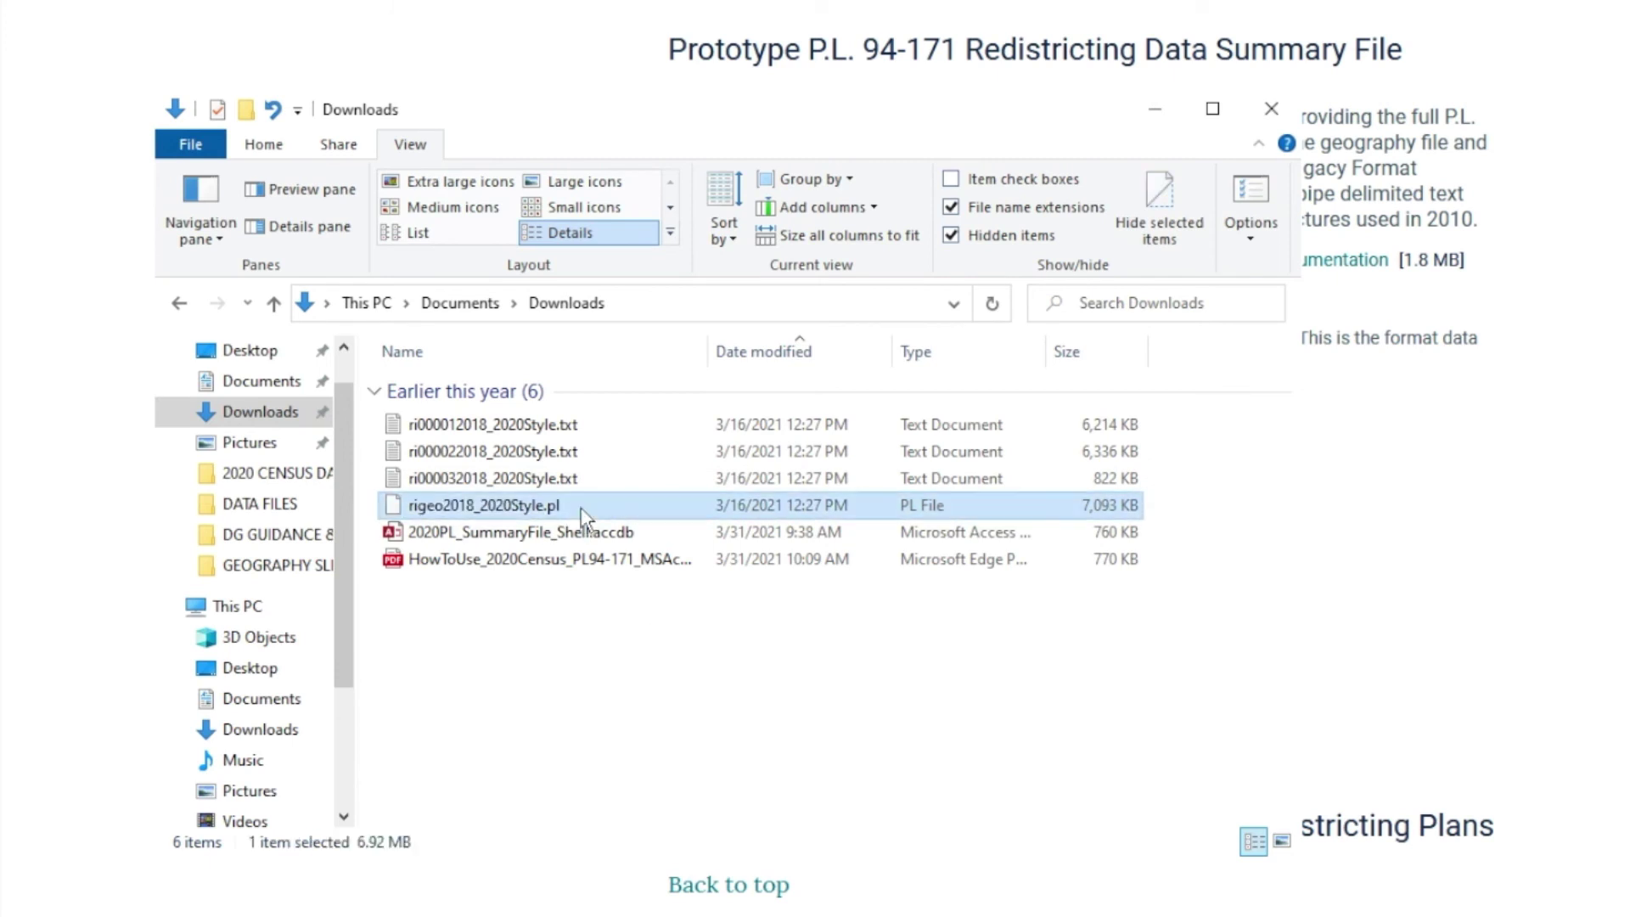
{"action": "key", "text": "F2"}
{"action": "key", "text": "End"}
{"action": "key", "text": "BackSpace"}
{"action": "key", "text": "BackSpace"}
{"action": "type", "text": "txt"}
{"action": "key", "text": "Return"}
{"action": "left_click", "coordinate": [664, 478]}
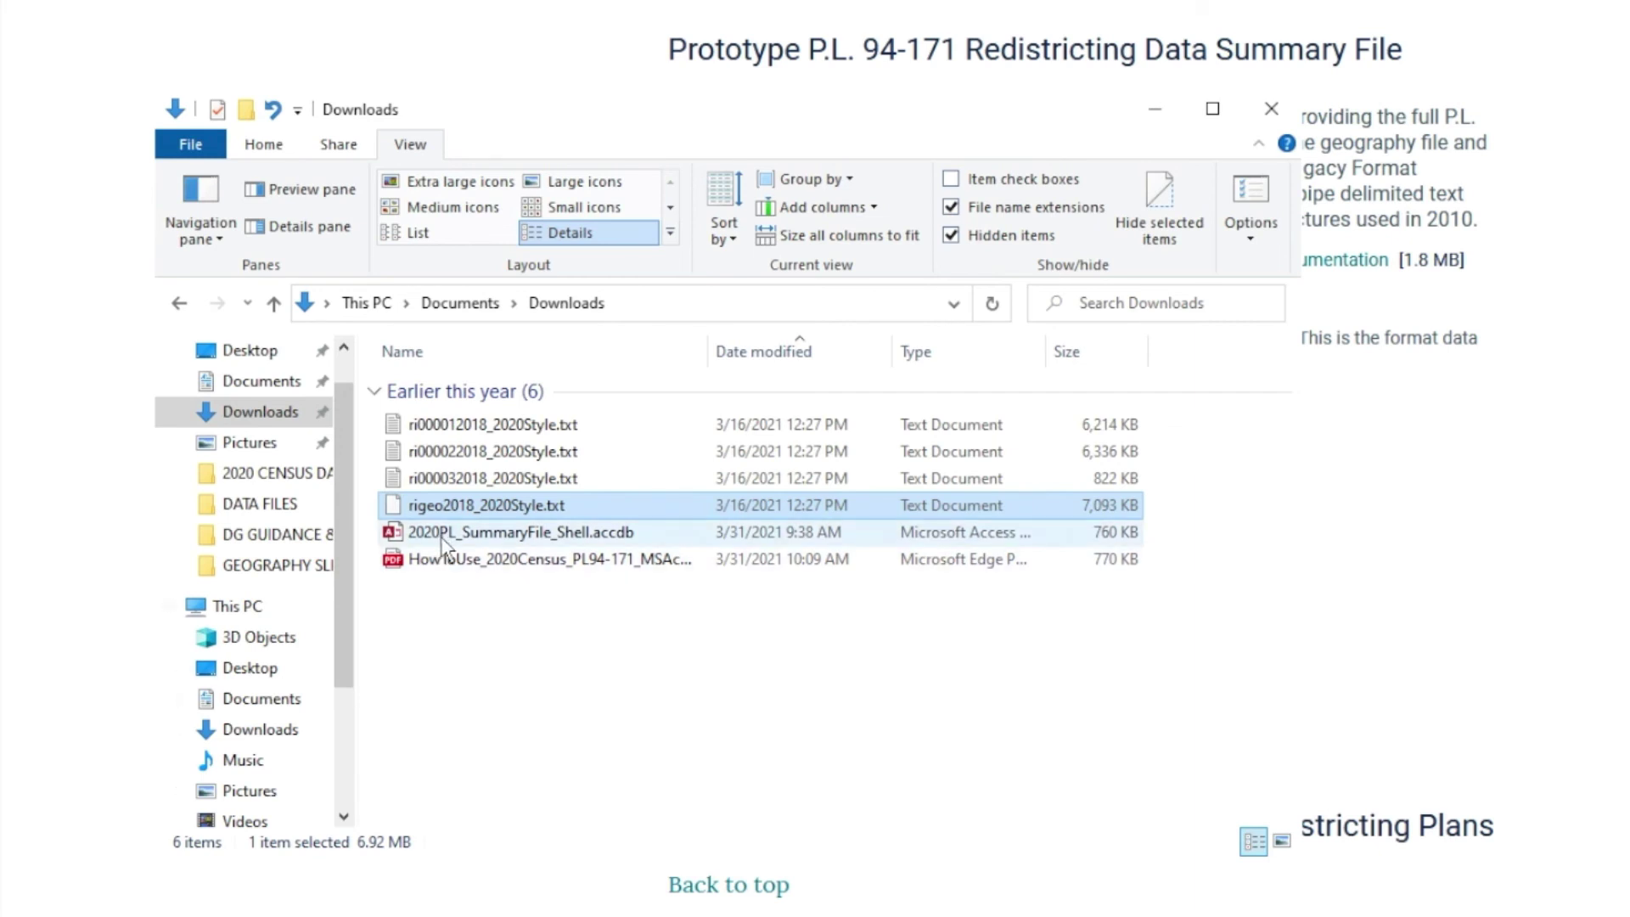
- Open 2020PL_SummaryFile_Shell.accdb from Downloads in Microsoft Access
{"action": "double_click", "coordinate": [580, 535]}
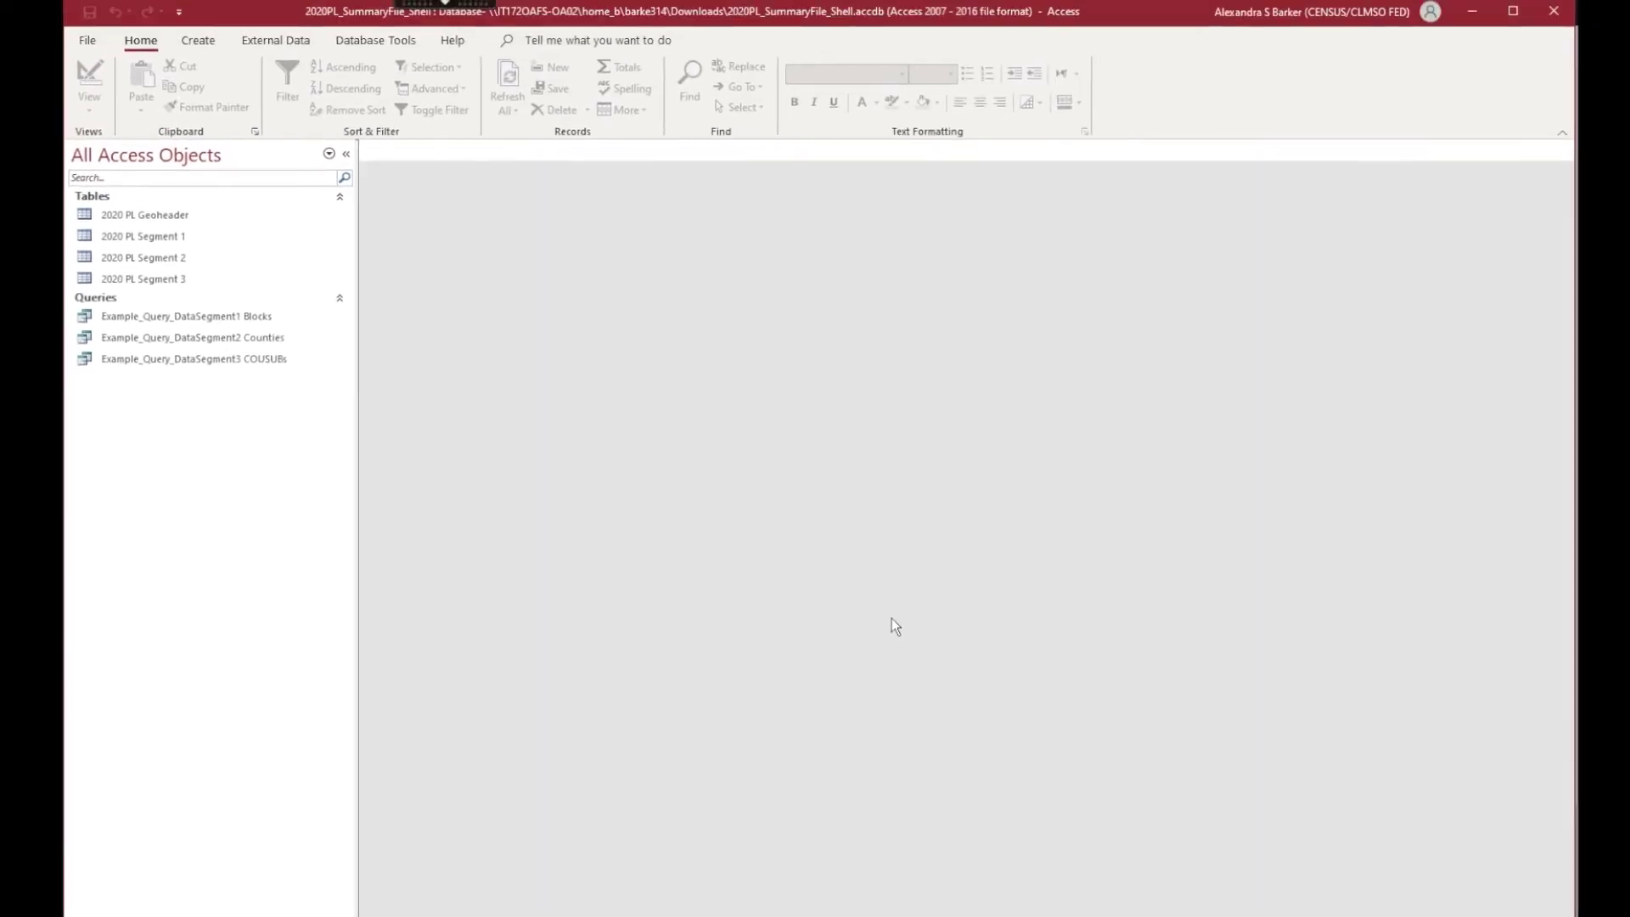